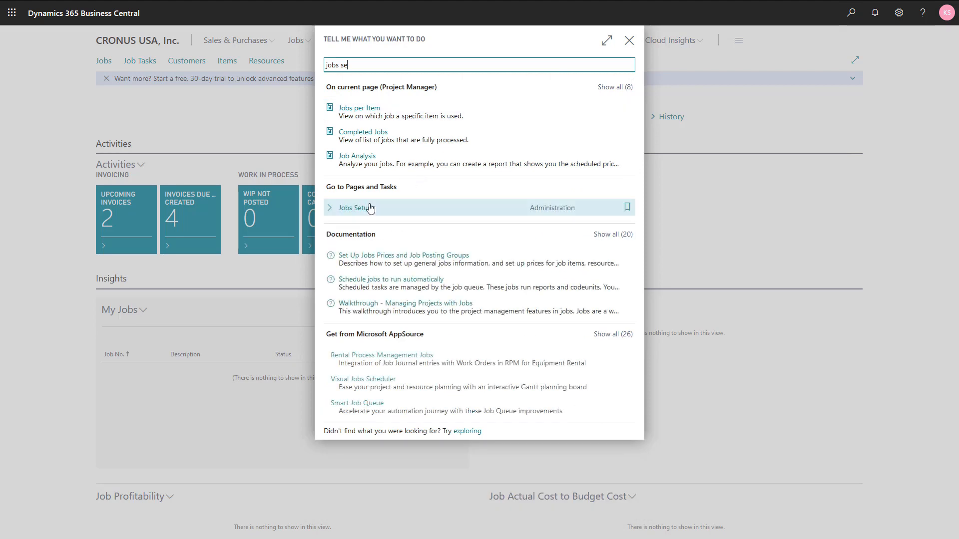
Step: Open the Jobs Setup page to review the general and numbering settings, and return to the home page
{"action": "key", "text": "Return"}
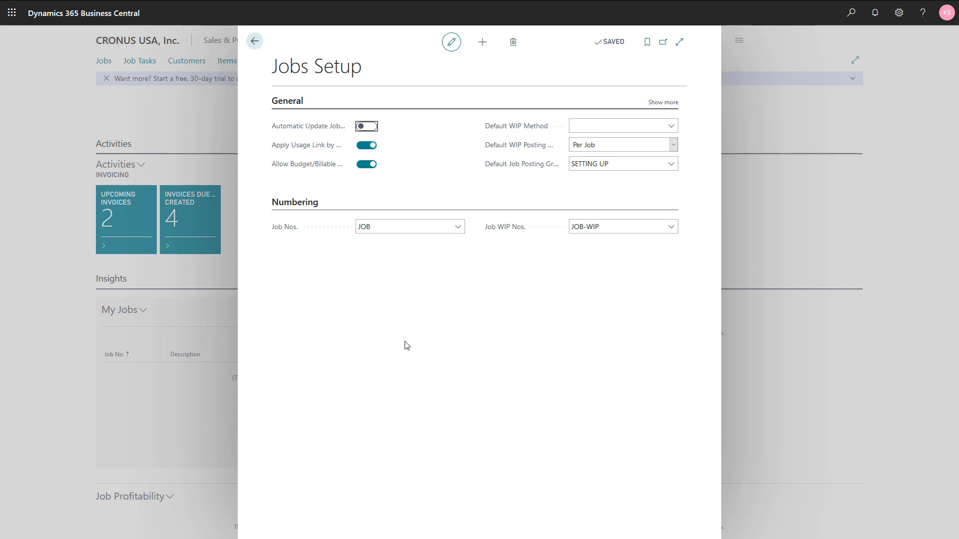
{"action": "key", "text": "Escape"}
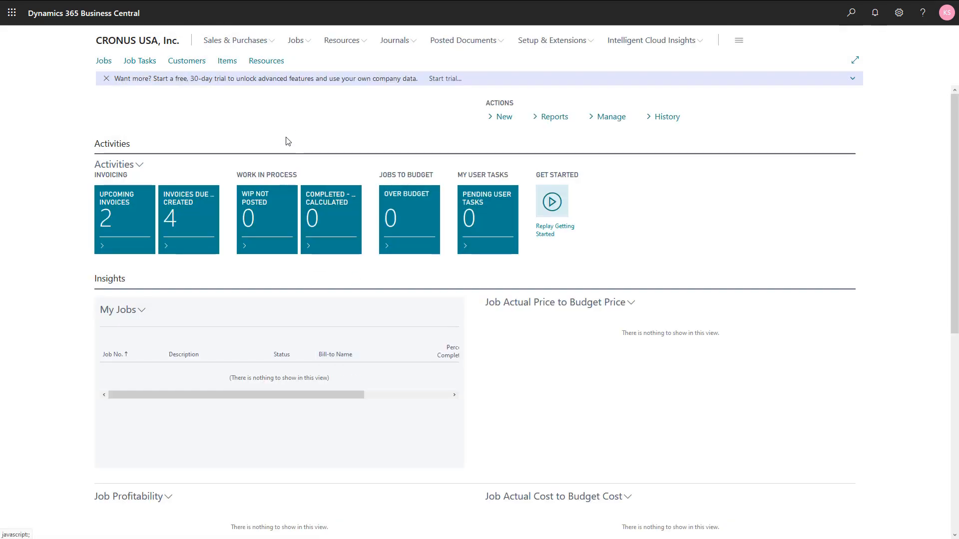
Step: Create a purchase order for vendor Fabrikam, Inc. with vendor invoice number K891
{"action": "left_click", "coordinate": [248, 41]}
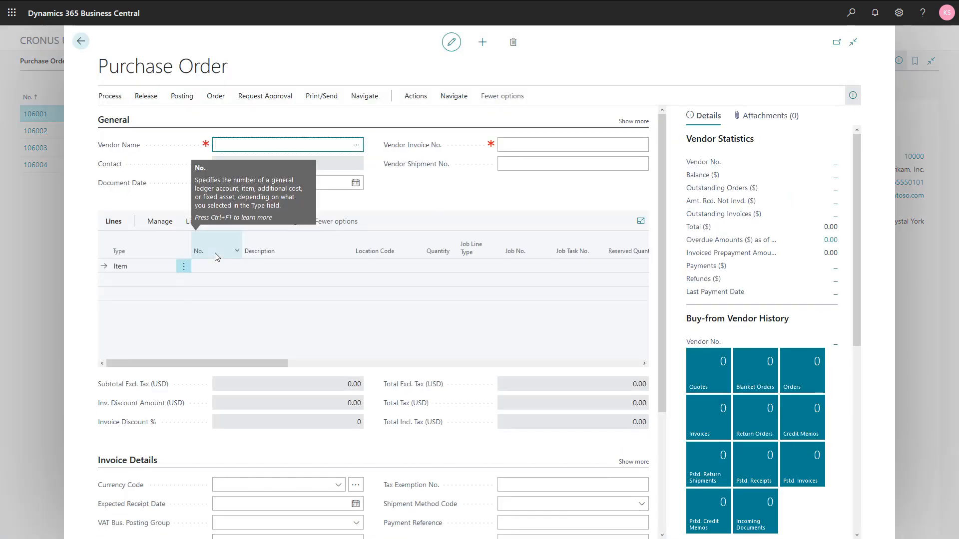
{"action": "type", "text": "000"}
{"action": "key", "text": "BackSpace"}
{"action": "key", "text": "BackSpace"}
{"action": "key", "text": "BackSpace"}
{"action": "type", "text": "1000"}
{"action": "key", "text": "Tab"}
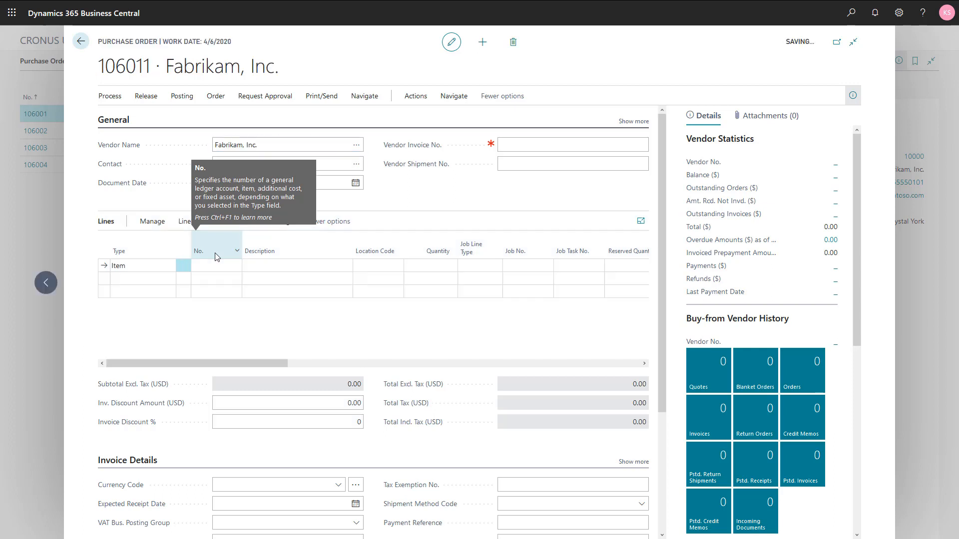
{"action": "left_click", "coordinate": [528, 144]}
{"action": "type", "text": "K891"}
{"action": "key", "text": "Tab"}
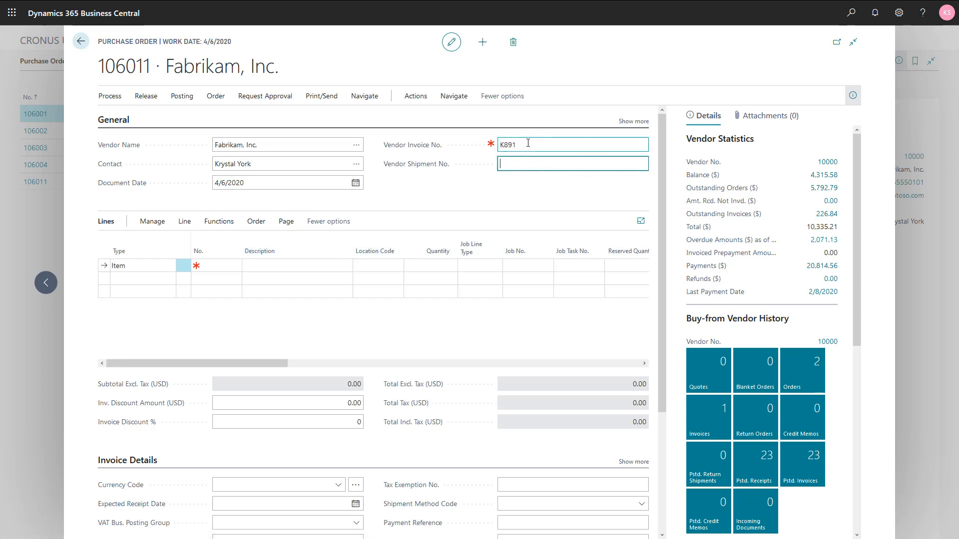
Step: Add item 1920-S, ANTWERP Conference Table, to the first purchase order line with a quantity of 1
{"action": "left_click", "coordinate": [214, 266]}
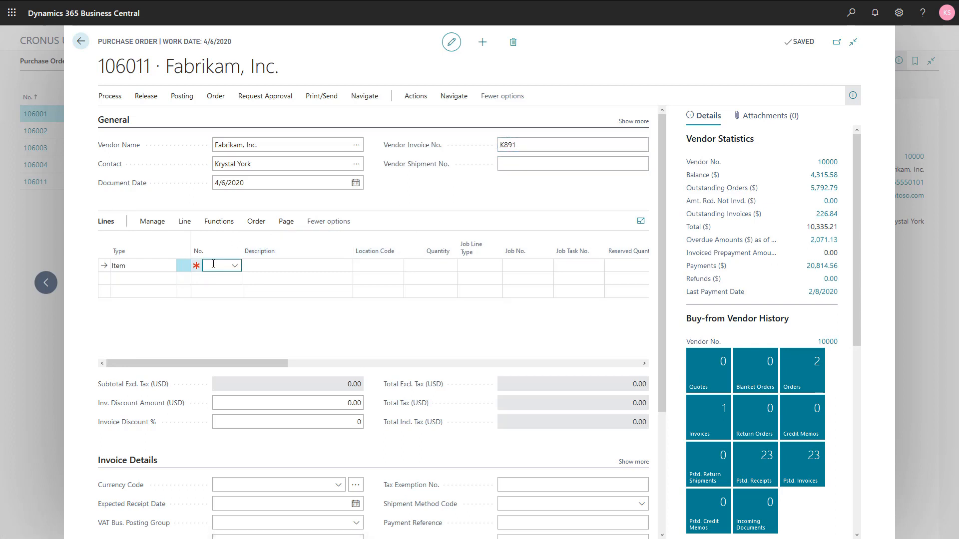
{"action": "type", "text": "antw"}
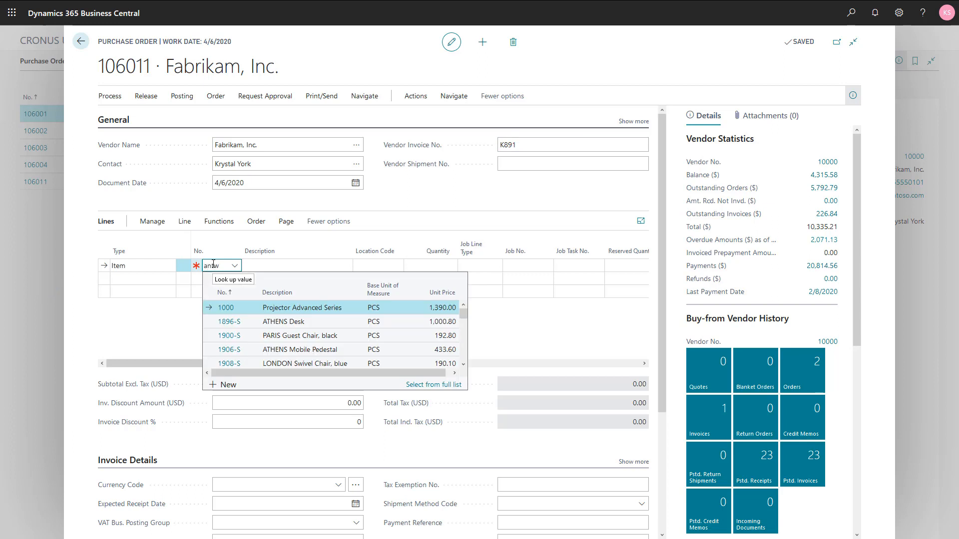
{"action": "key", "text": "Tab"}
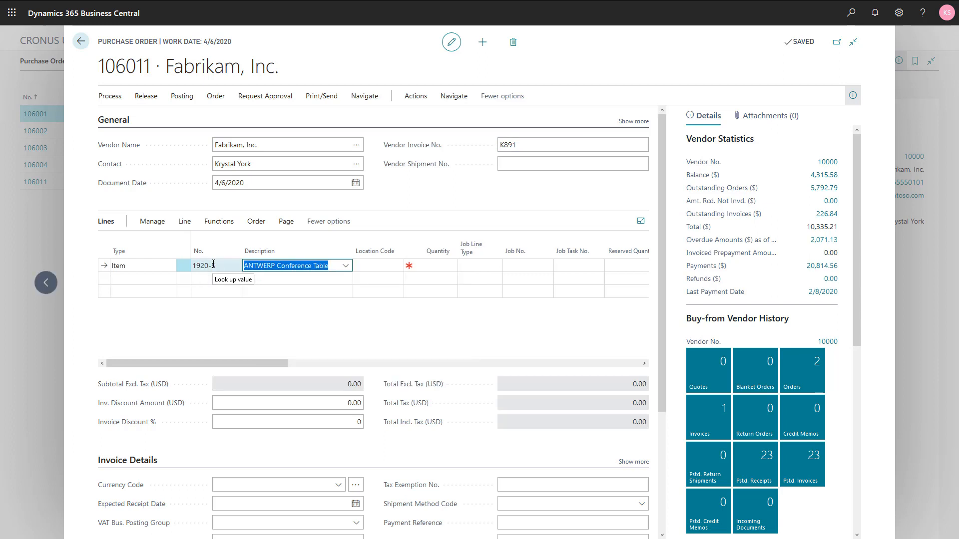
{"action": "key", "text": "Tab"}
{"action": "key", "text": "Tab"}
{"action": "type", "text": "1"}
{"action": "key", "text": "Tab"}
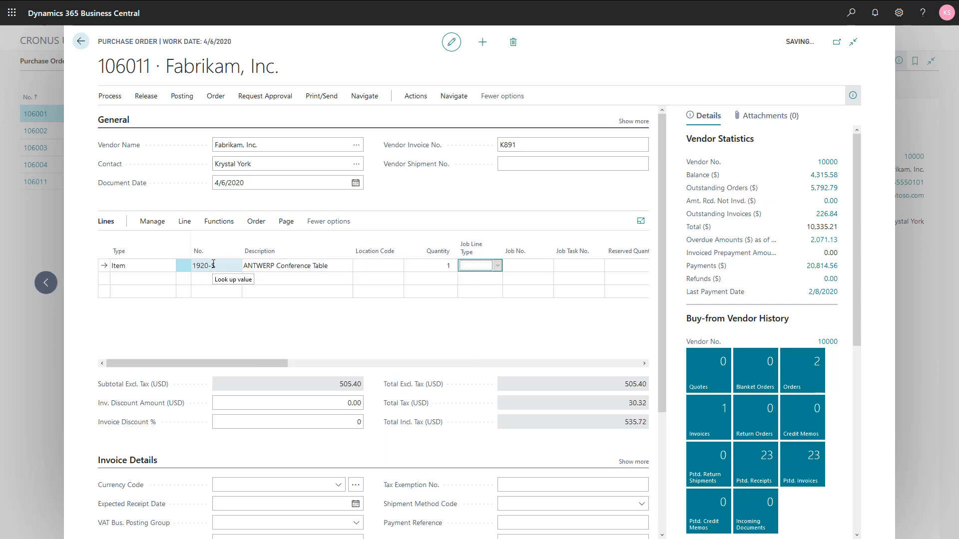
Step: Set the direct unit cost excluding tax of the conference table line to 500
{"action": "key", "text": "Tab"}
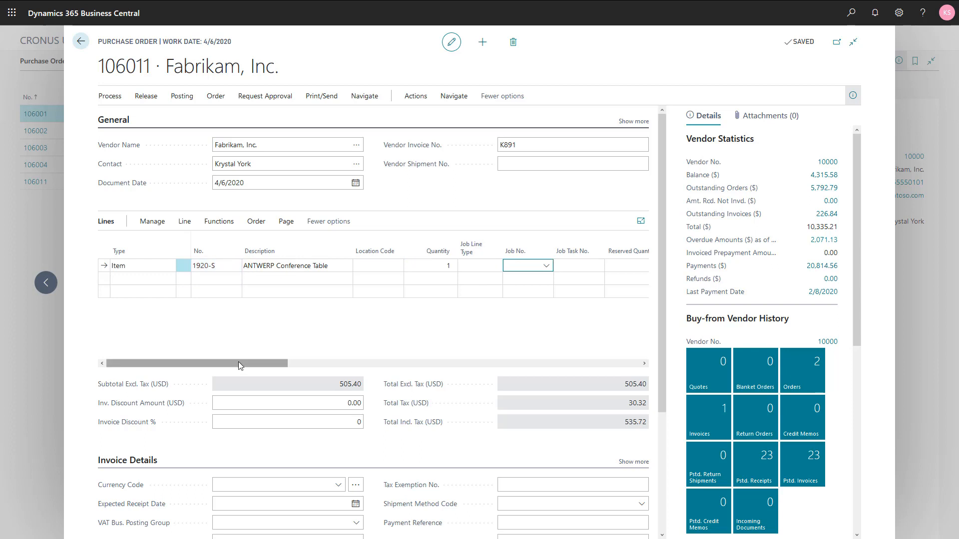
{"action": "key", "text": "Tab"}
{"action": "key", "text": "Tab"}
{"action": "key", "text": "Tab"}
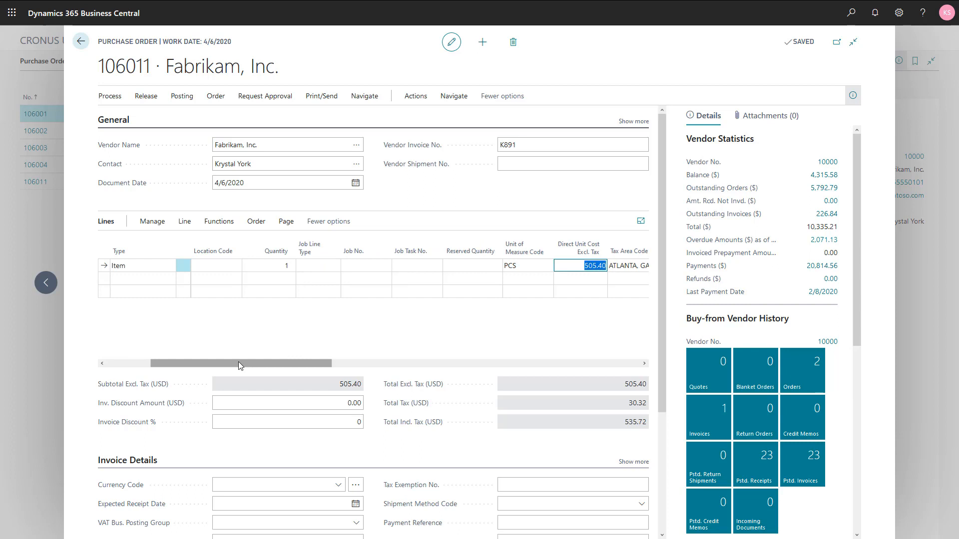
{"action": "type", "text": "500"}
{"action": "key", "text": "shift+Tab"}
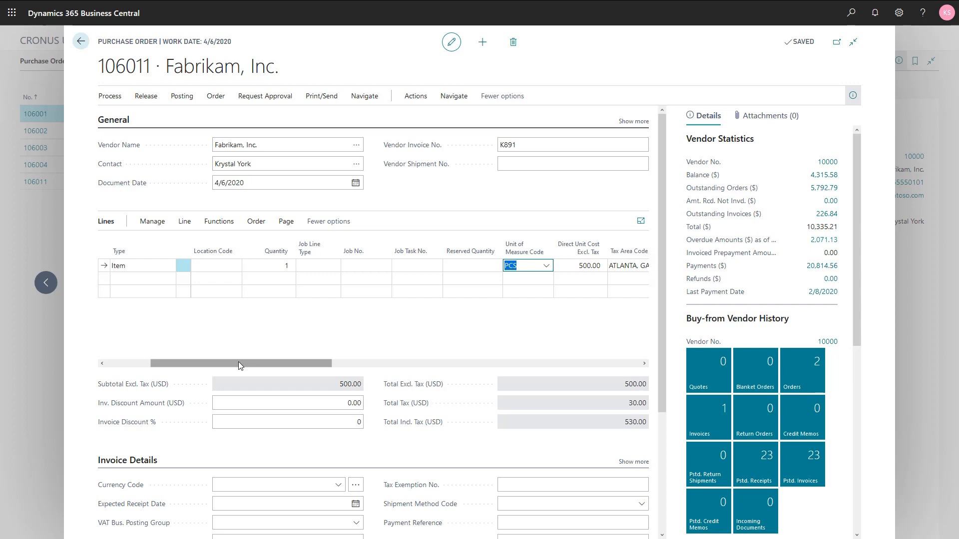
Step: Assign the conference table line to job JOB00030, New Office Furniture, and job task 300, Deliver chairs, other furnishings
{"action": "left_click", "coordinate": [359, 265]}
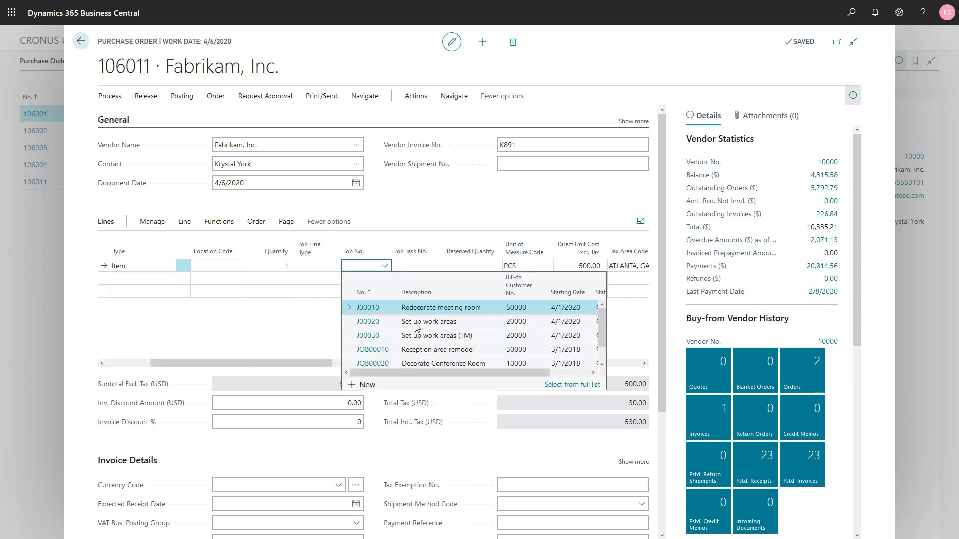
{"action": "scroll", "coordinate": [435, 361], "scroll_direction": "down", "scroll_amount": 1}
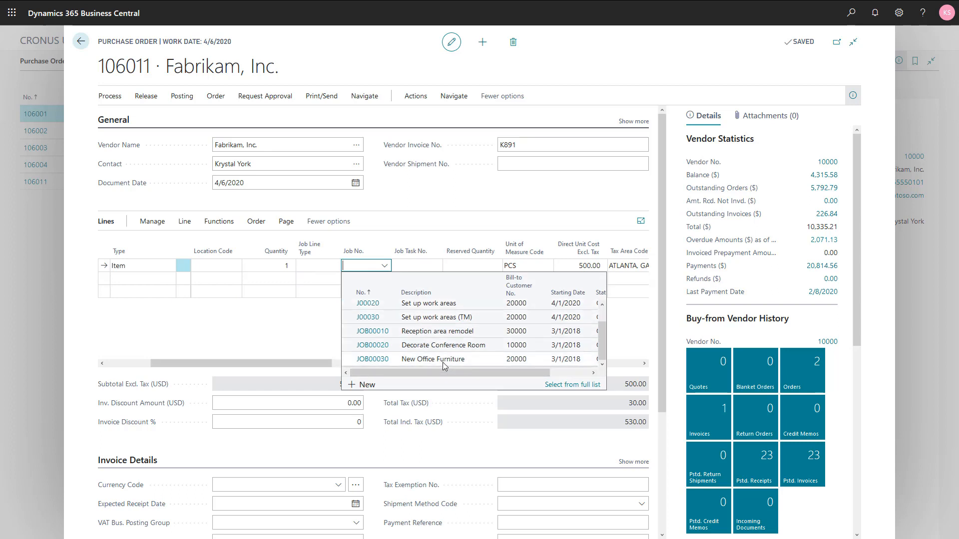
{"action": "left_click", "coordinate": [443, 362]}
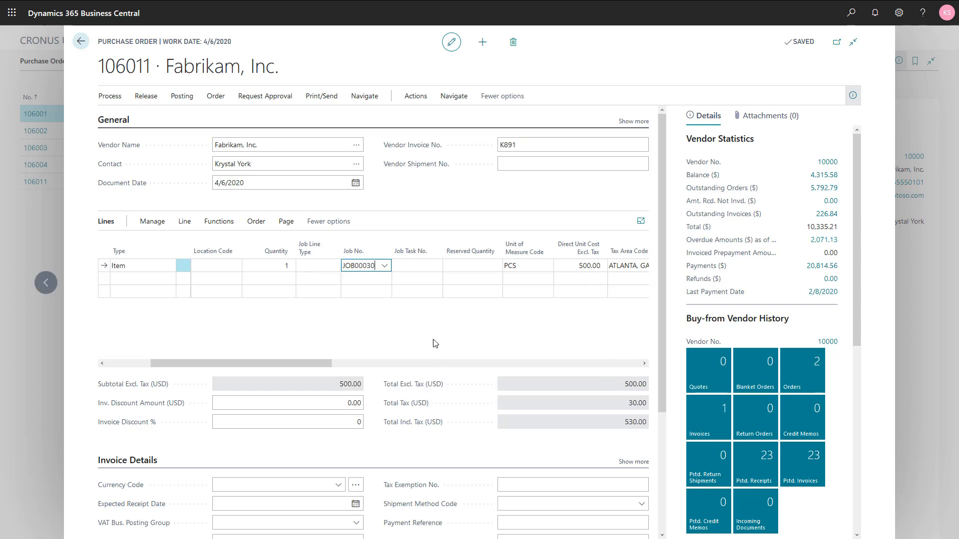
{"action": "left_click", "coordinate": [435, 266]}
{"action": "left_click", "coordinate": [435, 269]}
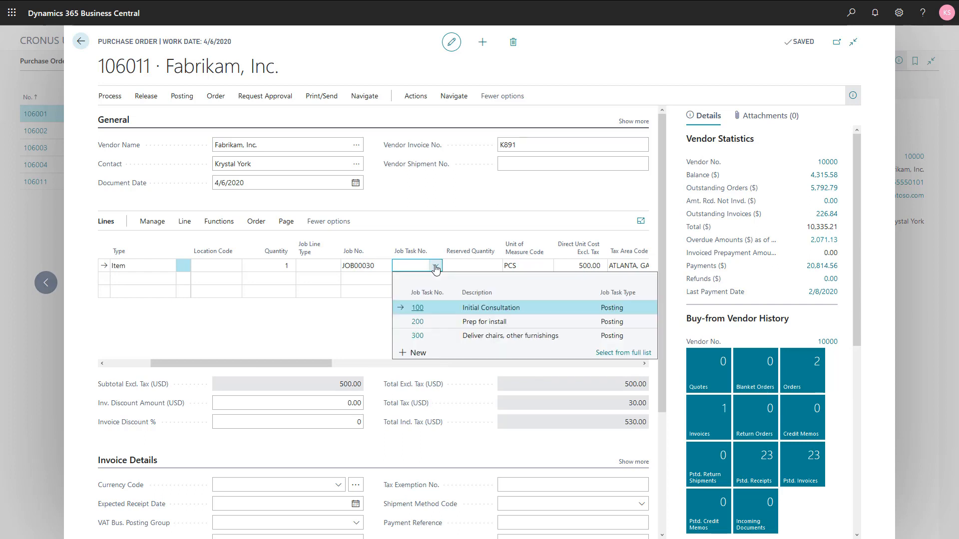
{"action": "left_click", "coordinate": [488, 342]}
{"action": "key", "text": "Tab"}
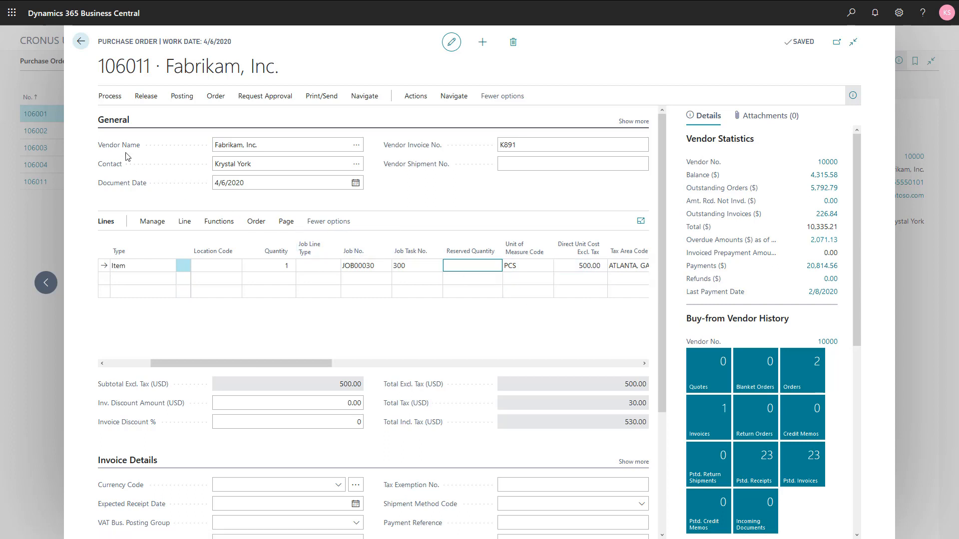
Step: Post the purchase order as Receive and Invoice, decline opening the posted invoice, and return to the home page
{"action": "left_click", "coordinate": [182, 97]}
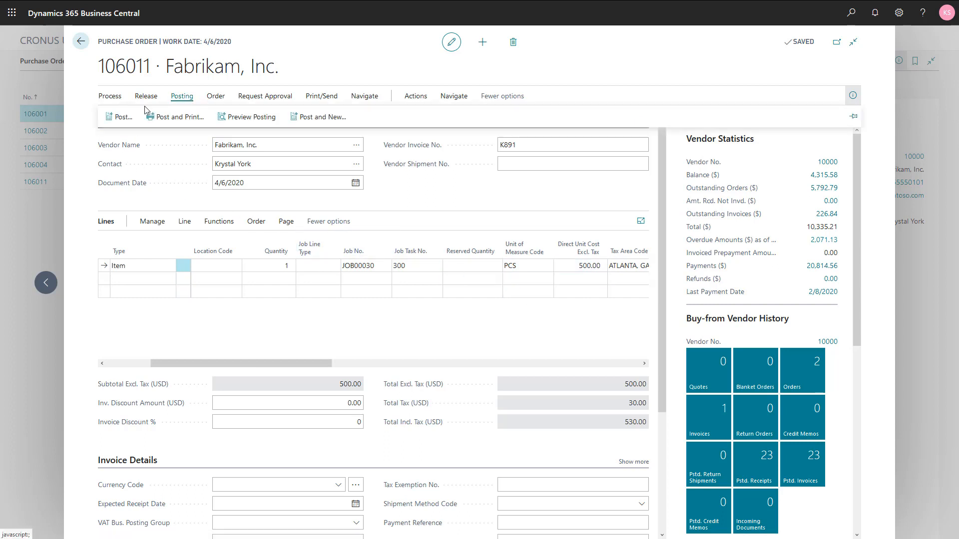
{"action": "key", "text": "F9"}
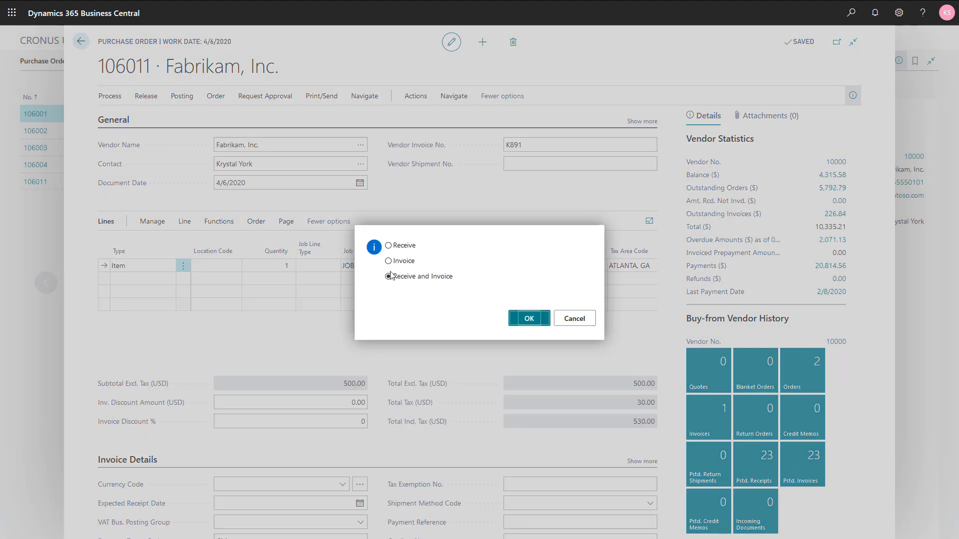
{"action": "left_click", "coordinate": [527, 322]}
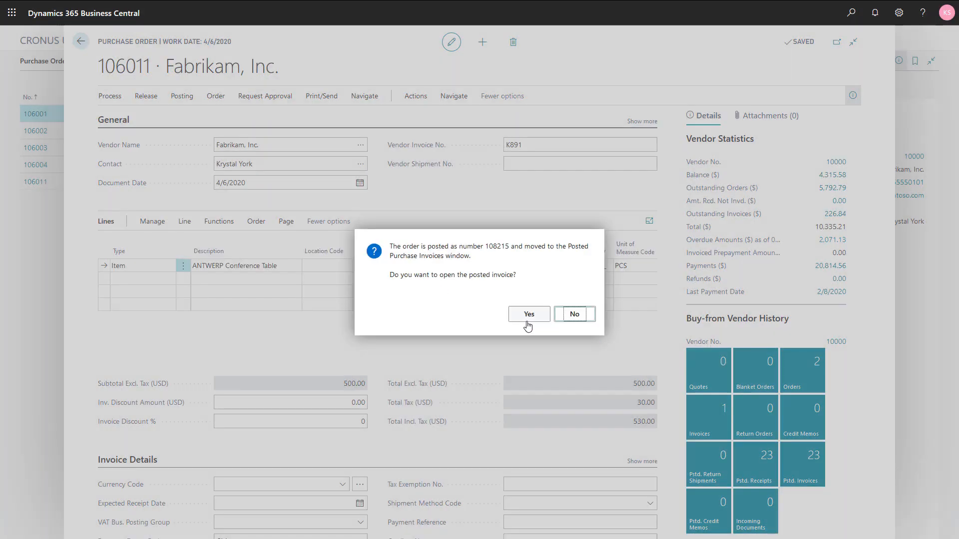
{"action": "left_click", "coordinate": [574, 314]}
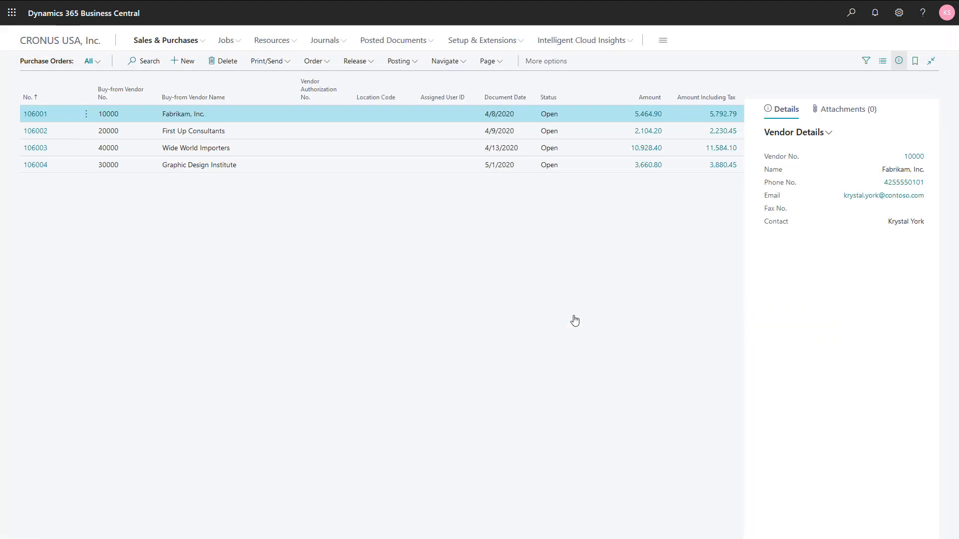
{"action": "key", "text": "Escape"}
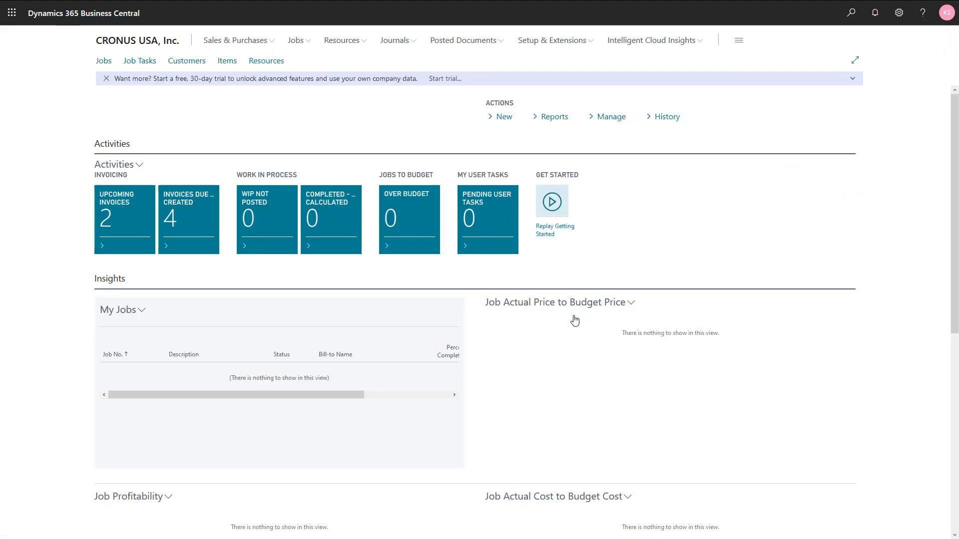
Step: Check the job ledger entries of job JOB00030, New Office Furniture, for the posted purchase, and return to the home page
{"action": "left_click", "coordinate": [103, 60]}
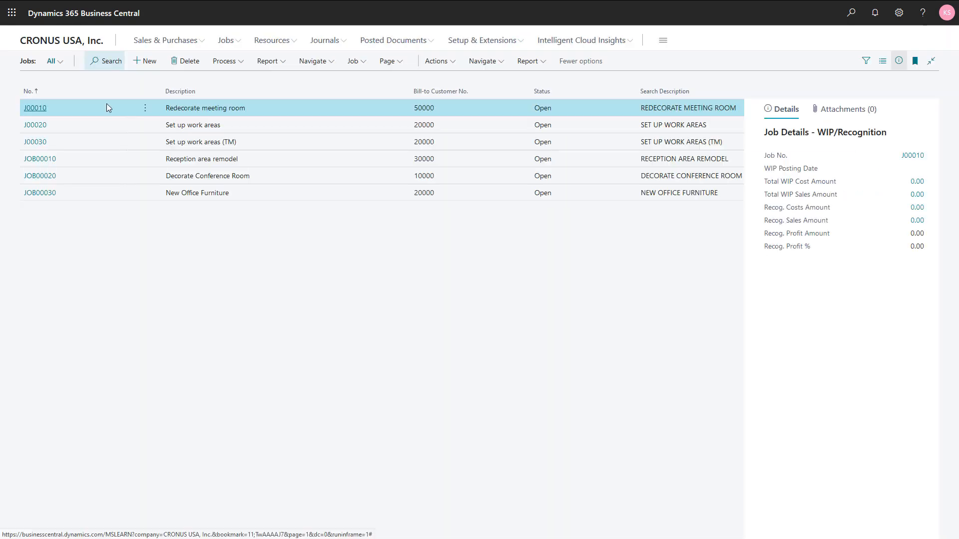
{"action": "left_click", "coordinate": [277, 197]}
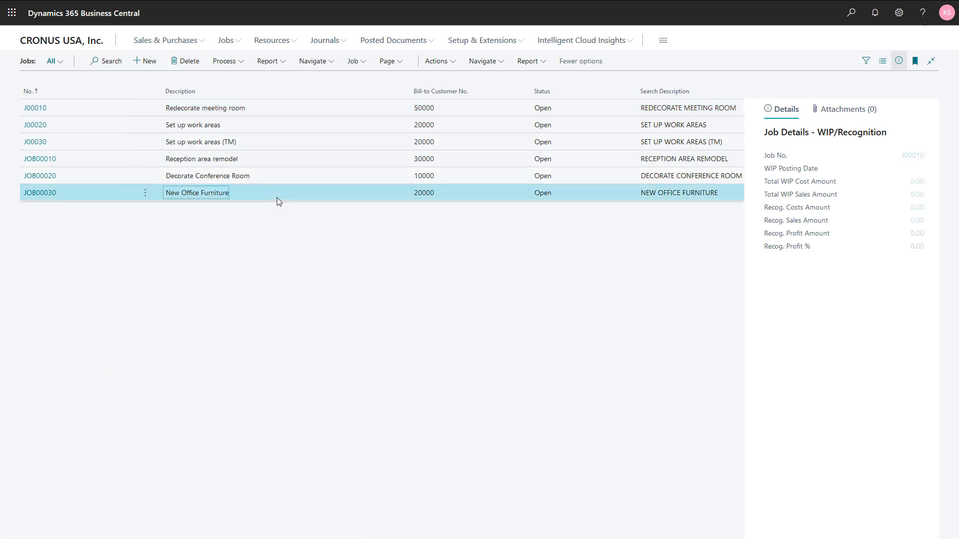
{"action": "left_click", "coordinate": [497, 67]}
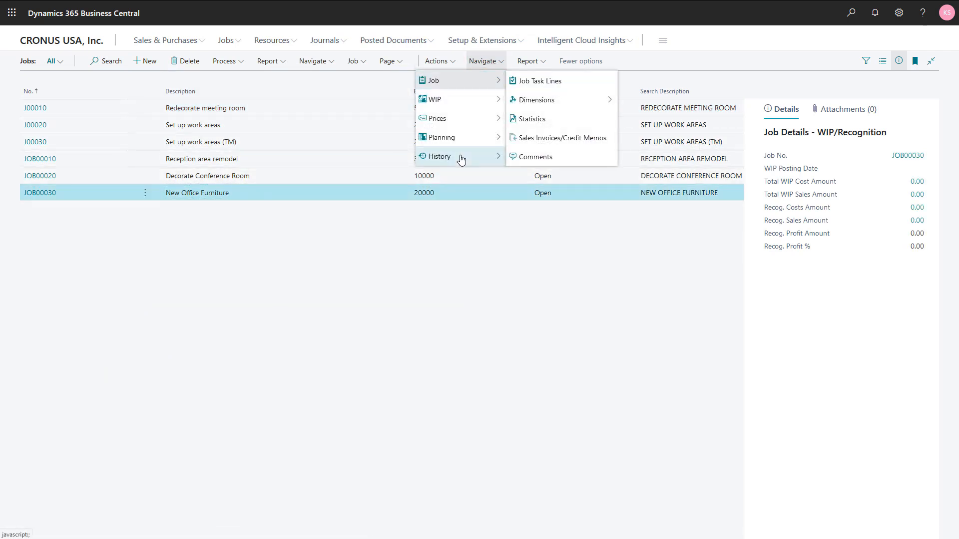
{"action": "left_click", "coordinate": [520, 156]}
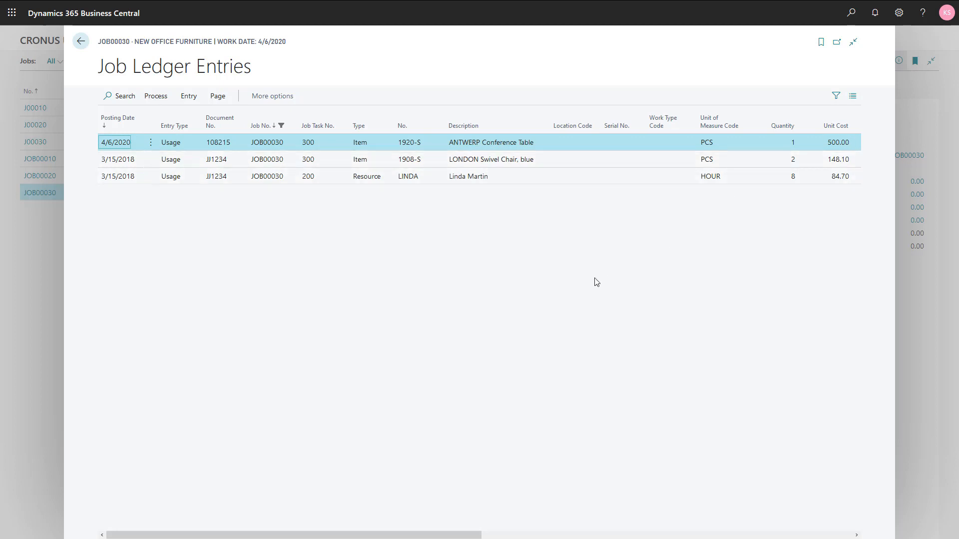
{"action": "key", "text": "Escape"}
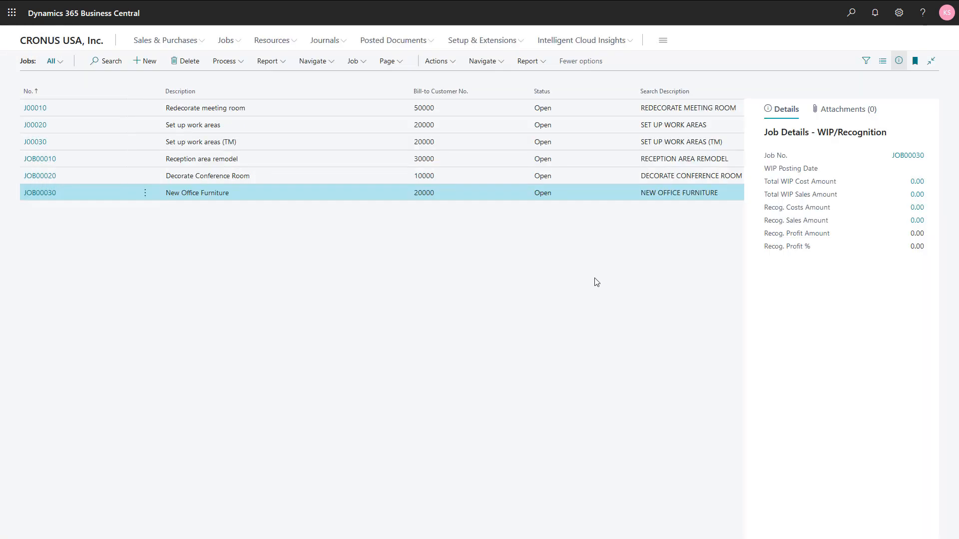
{"action": "key", "text": "Escape"}
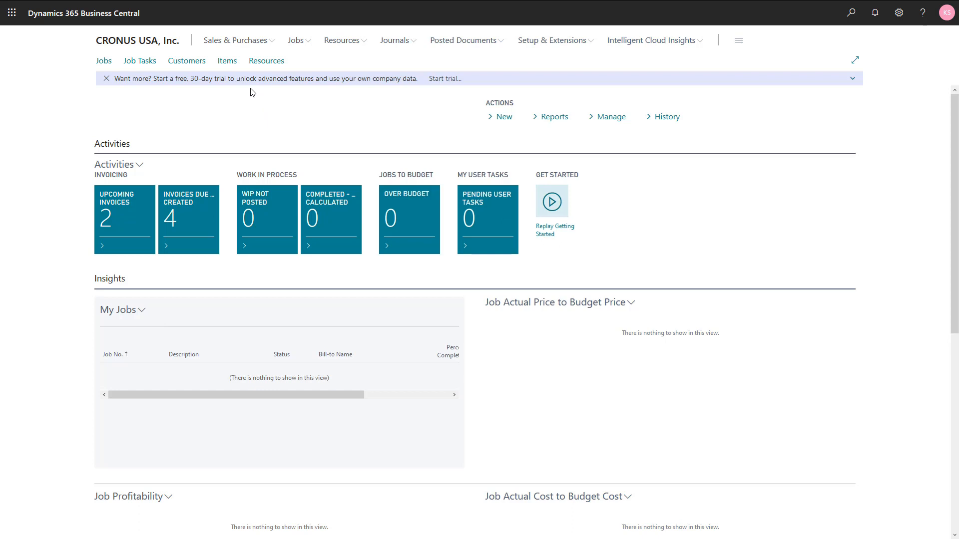
Step: Create a purchase invoice for vendor Graphic Design Institute with vendor invoice number D6151
{"action": "left_click", "coordinate": [238, 42]}
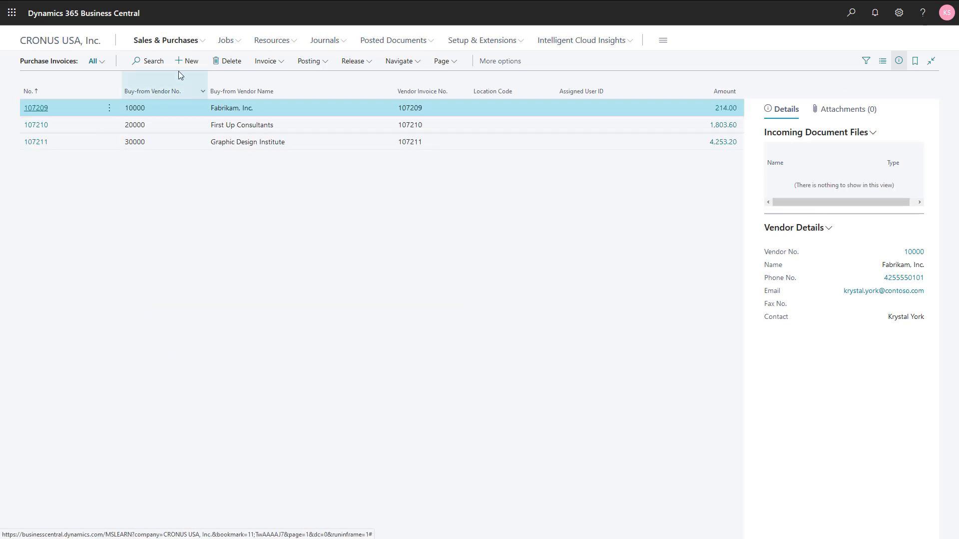
{"action": "left_click", "coordinate": [188, 61]}
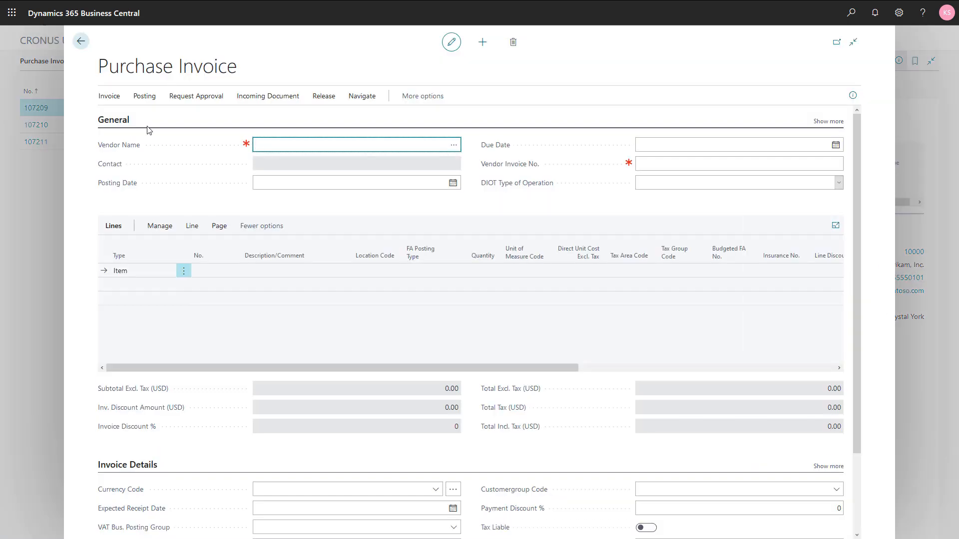
{"action": "type", "text": "30000"}
{"action": "key", "text": "Tab"}
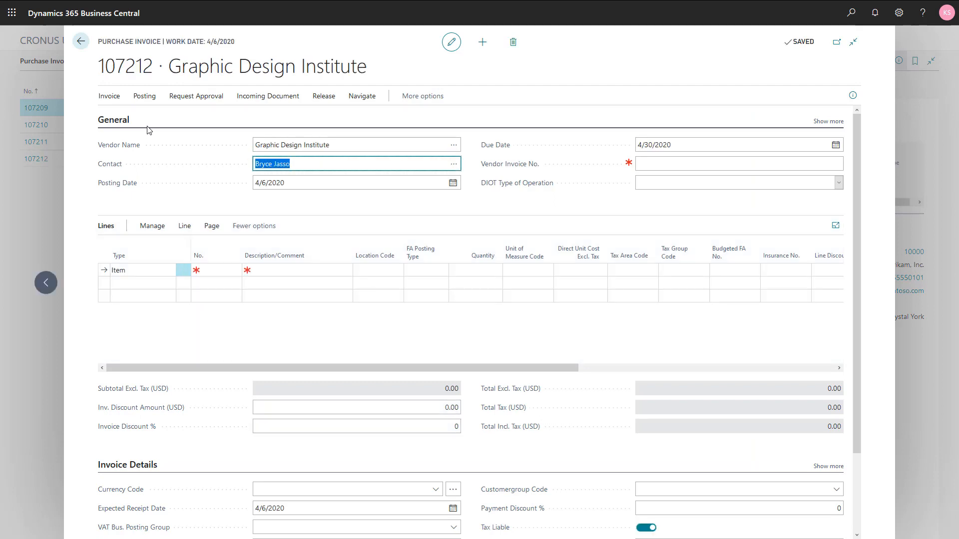
{"action": "key", "text": "Tab"}
{"action": "key", "text": "Tab"}
{"action": "key", "text": "Tab"}
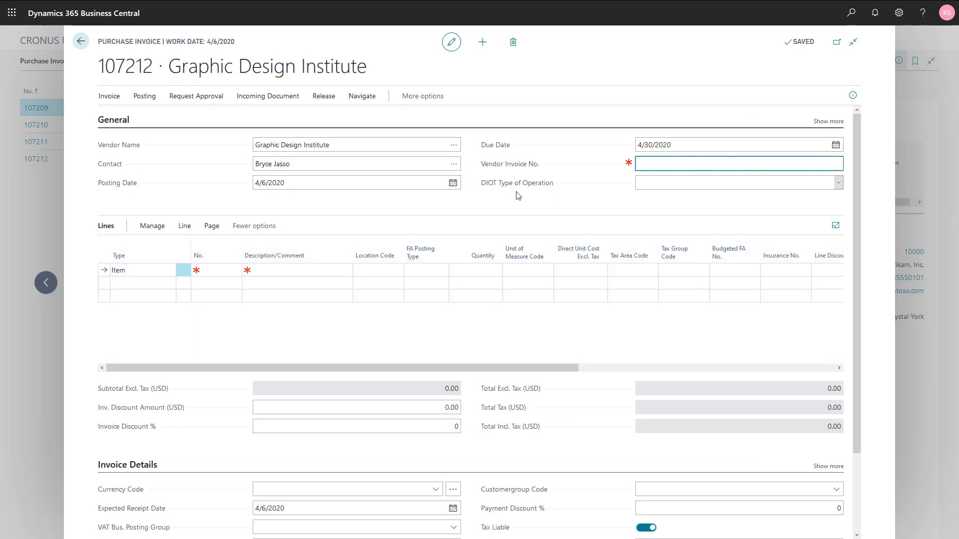
{"action": "type", "text": "D6151"}
{"action": "key", "text": "Tab"}
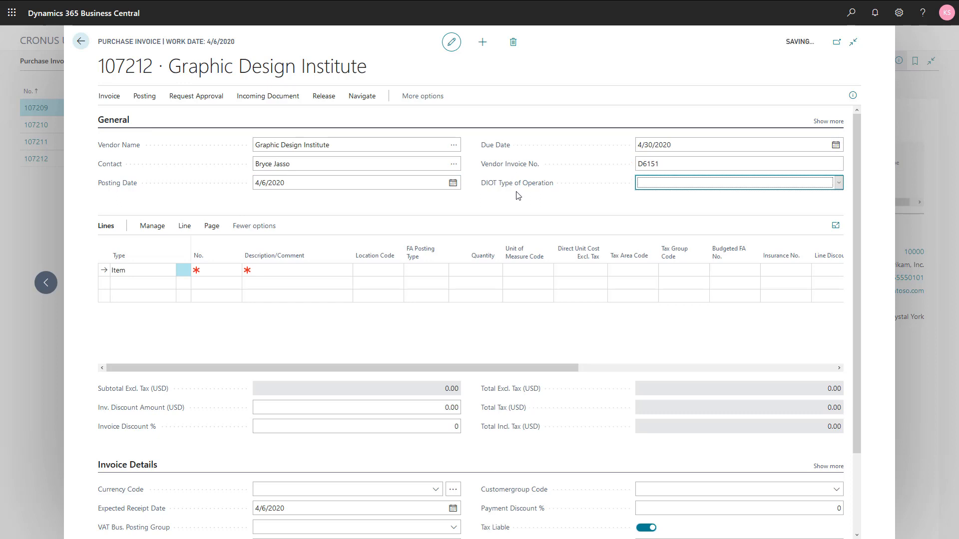
Step: Set the first invoice line to type Charge (Item) with the P-FREIGHT miscellaneous freight charge
{"action": "left_click", "coordinate": [150, 271]}
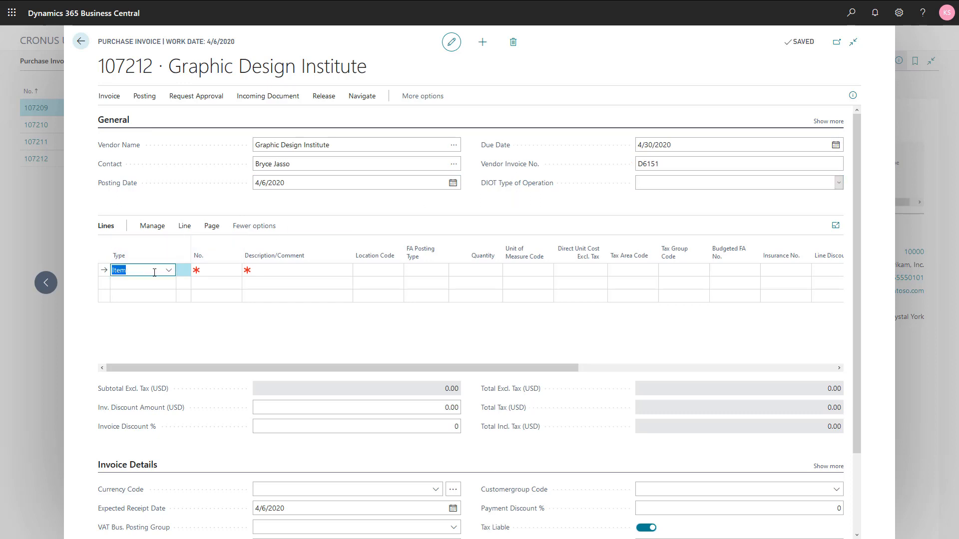
{"action": "left_click", "coordinate": [167, 271]}
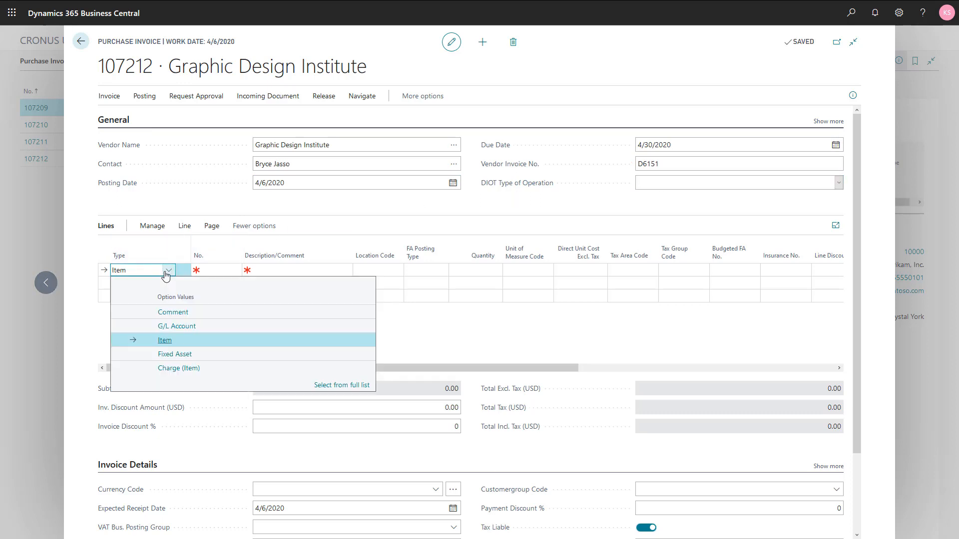
{"action": "left_click", "coordinate": [179, 374]}
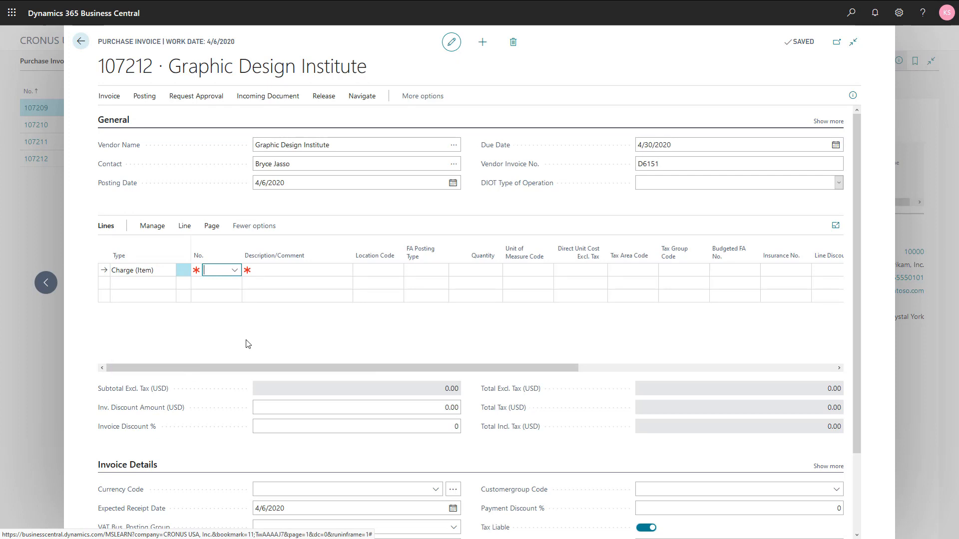
{"action": "left_click", "coordinate": [235, 270]}
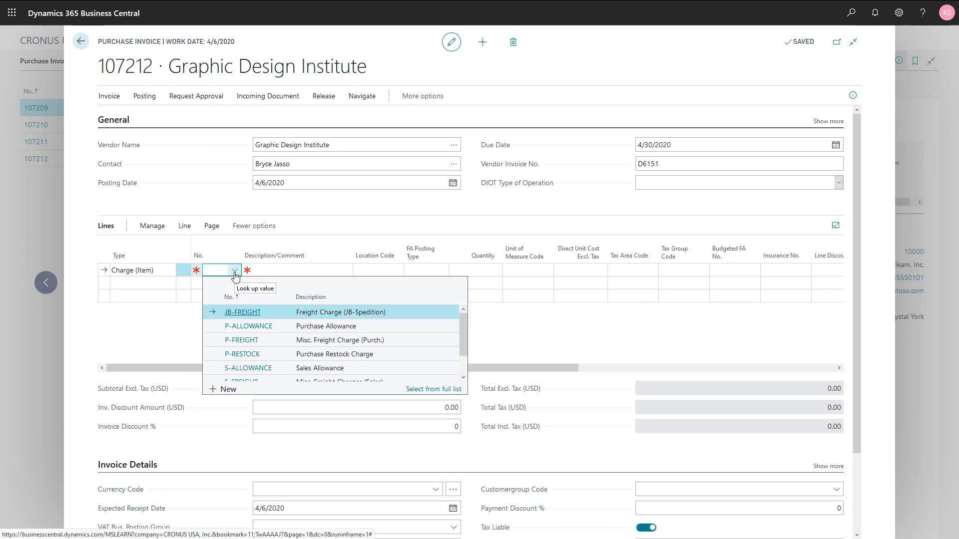
{"action": "left_click", "coordinate": [315, 346]}
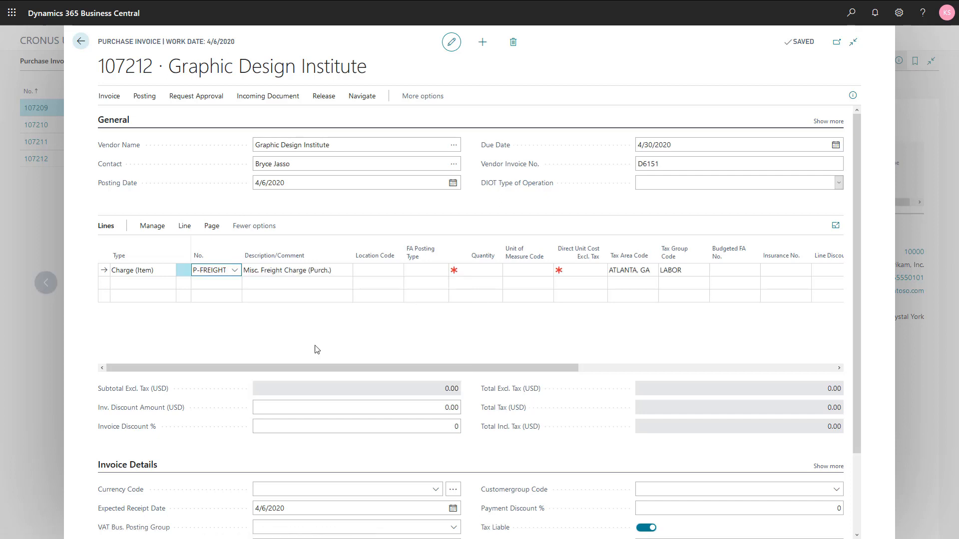
Step: Set the freight charge line's quantity to 1 and its direct unit cost excluding tax to 40
{"action": "key", "text": "Tab"}
{"action": "key", "text": "Tab"}
{"action": "key", "text": "Tab"}
{"action": "key", "text": "Tab"}
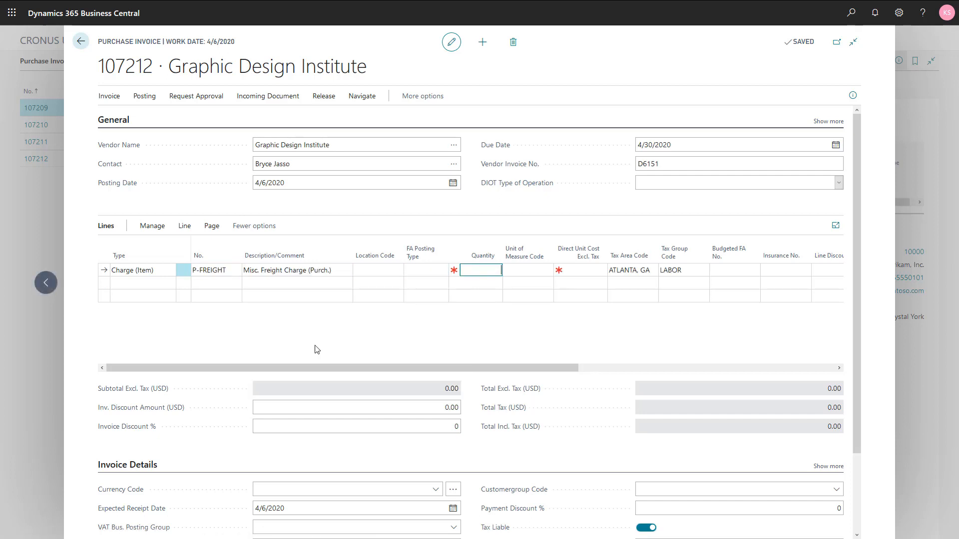
{"action": "type", "text": "1"}
{"action": "key", "text": "Tab"}
{"action": "key", "text": "Tab"}
{"action": "key", "text": "Tab"}
{"action": "key", "text": "shift+Tab"}
{"action": "type", "text": "40"}
{"action": "key", "text": "shift+Tab"}
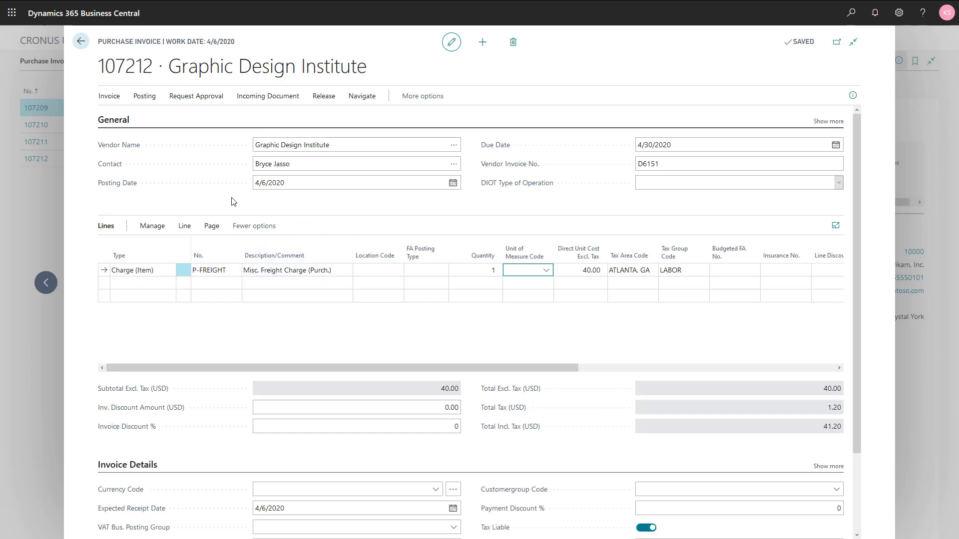
Step: In the freight line's item charge assignment, sort the purchase receipt lines by document number descending and get the newest ANTWERP Conference Table receipt line
{"action": "left_click", "coordinate": [185, 227]}
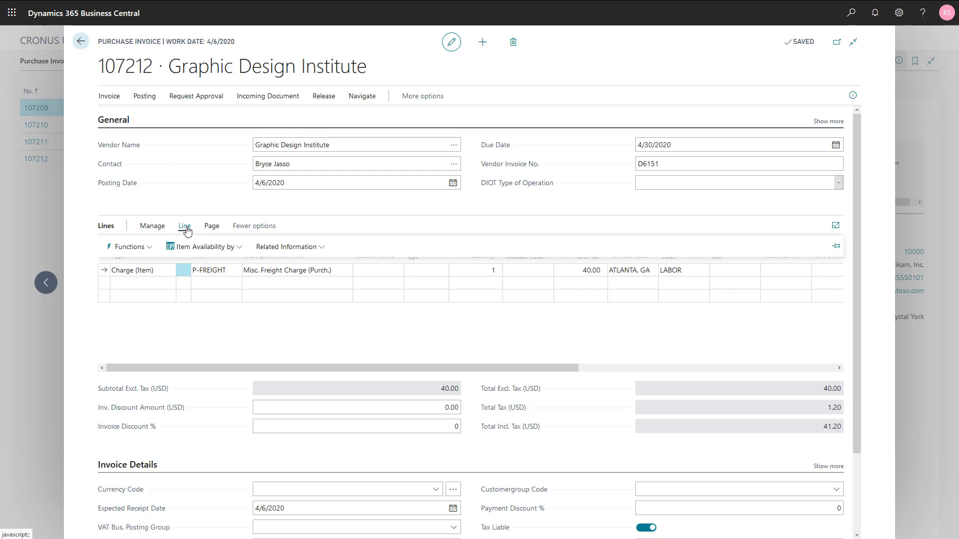
{"action": "left_click", "coordinate": [269, 248]}
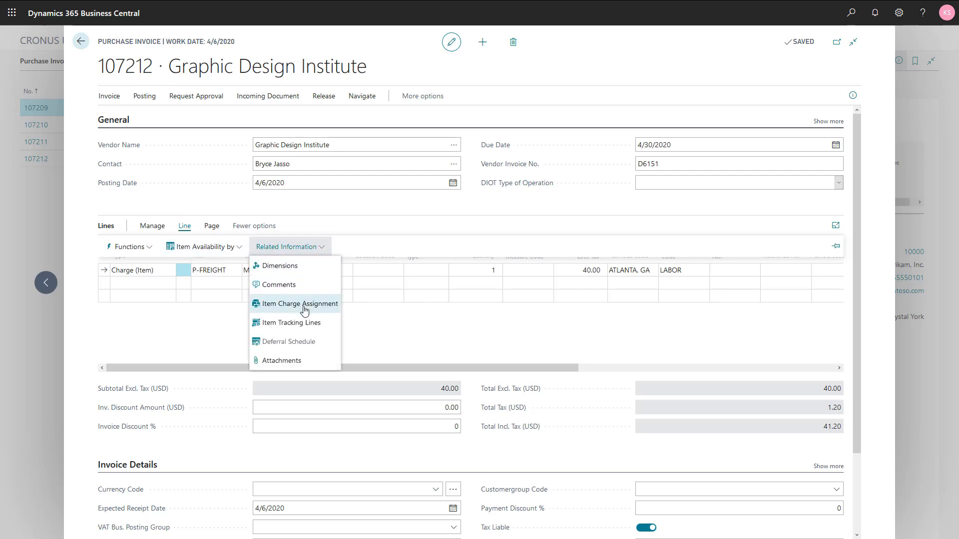
{"action": "left_click", "coordinate": [301, 306]}
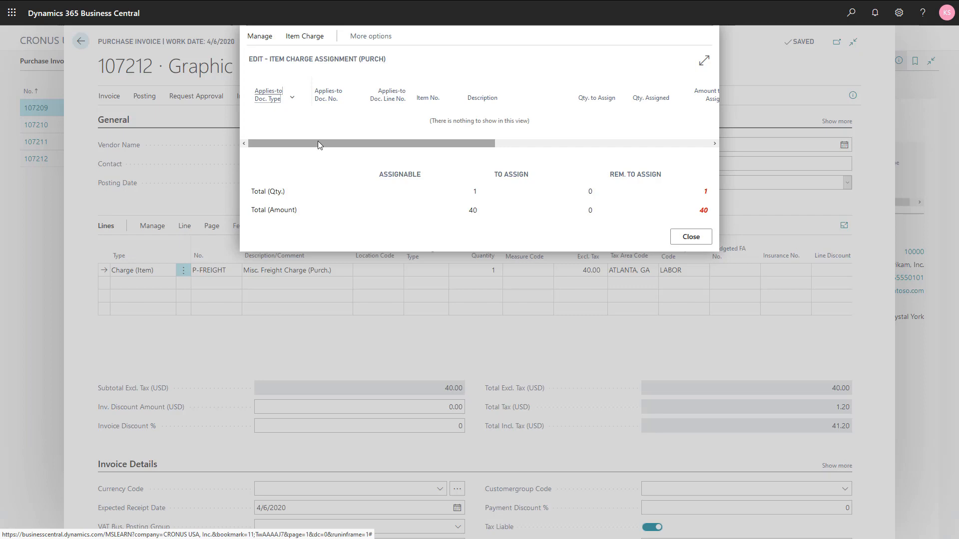
{"action": "left_click", "coordinate": [300, 37]}
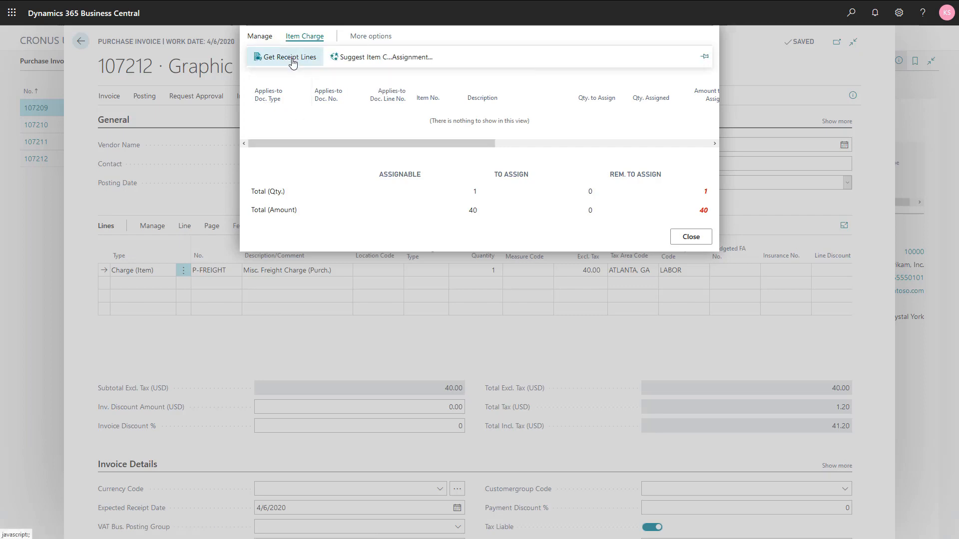
{"action": "left_click", "coordinate": [290, 57]}
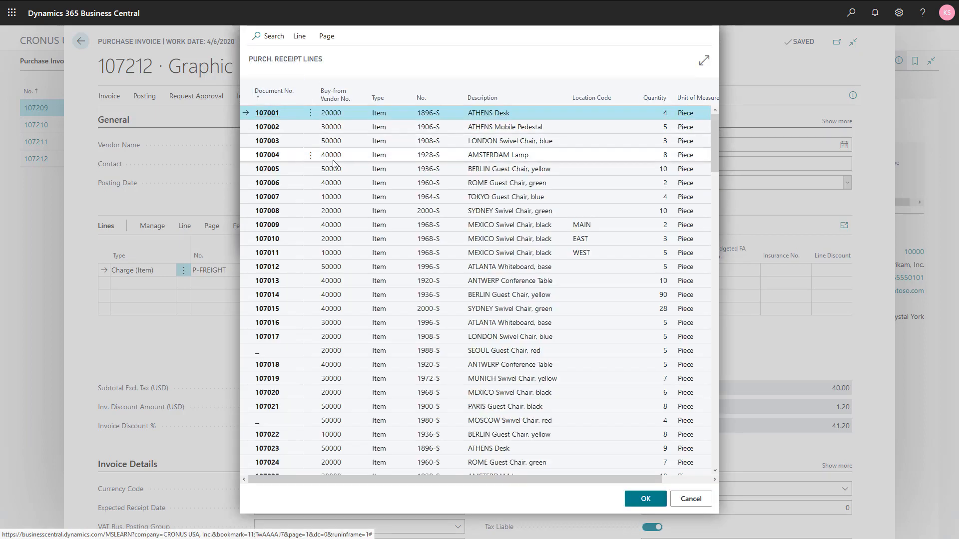
{"action": "left_click", "coordinate": [286, 95]}
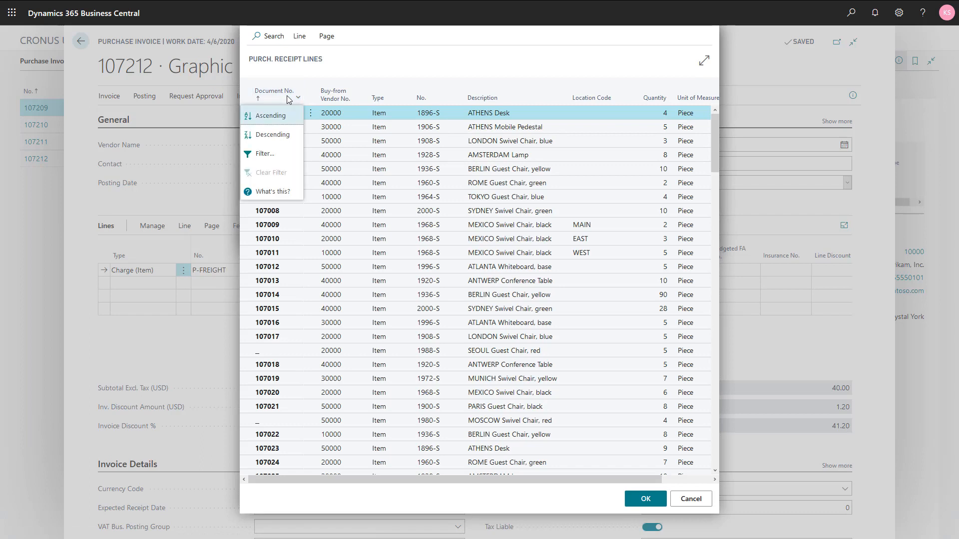
{"action": "left_click", "coordinate": [273, 135]}
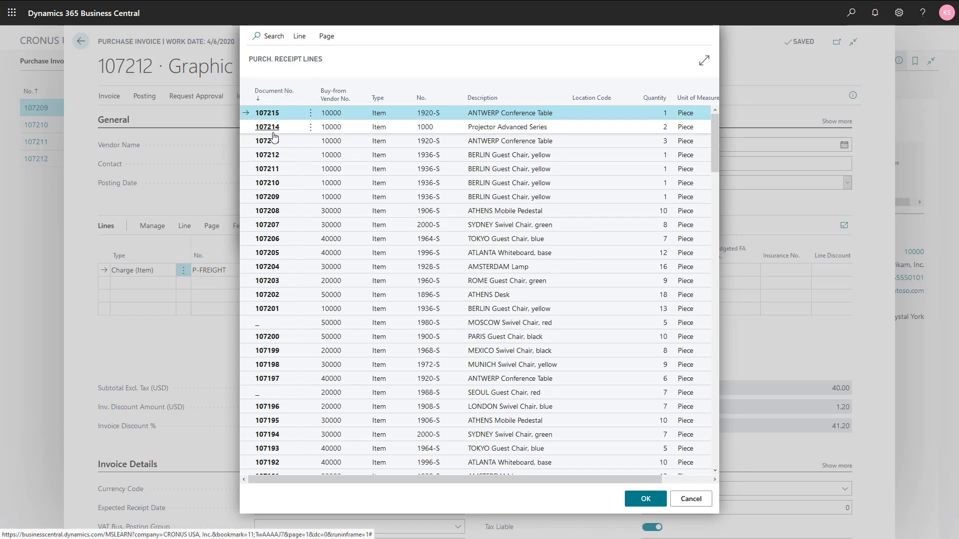
{"action": "left_click", "coordinate": [520, 116]}
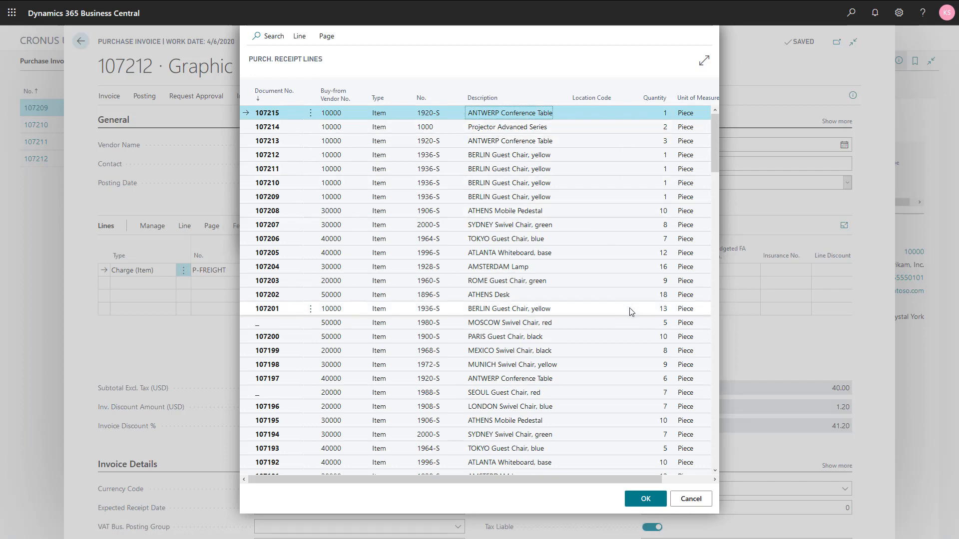
{"action": "left_click", "coordinate": [646, 502]}
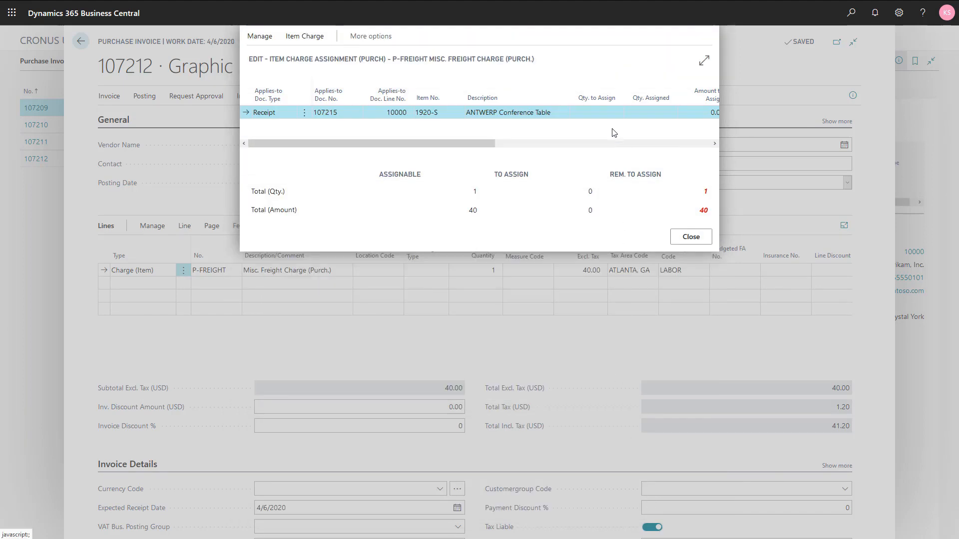
Step: Set the quantity to assign to 1 for the conference table receipt and close the item charge assignment
{"action": "left_click", "coordinate": [606, 115]}
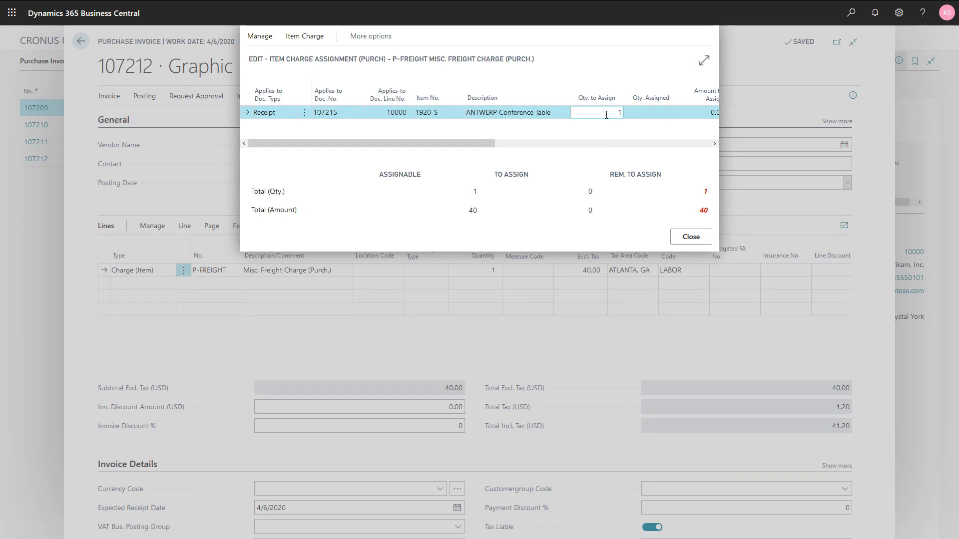
{"action": "key", "text": "shift+Tab"}
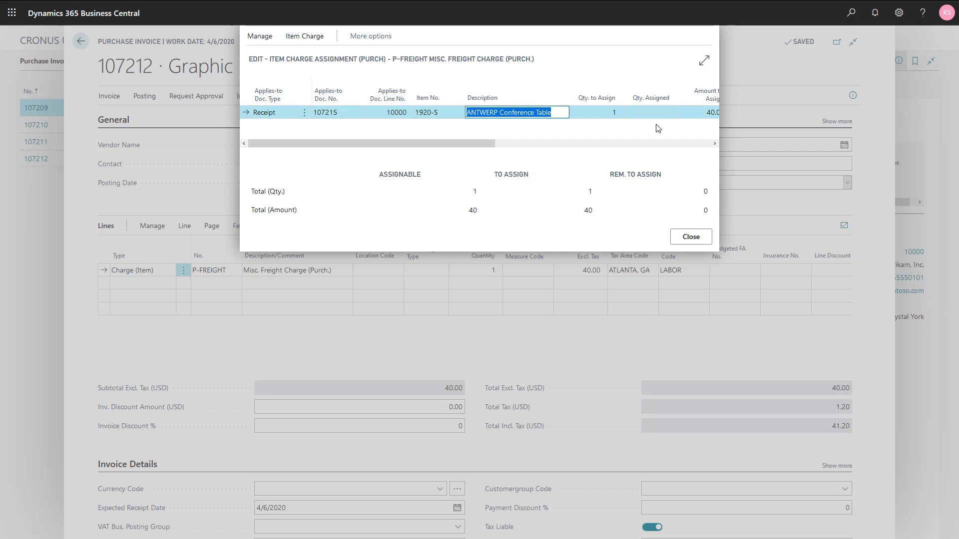
{"action": "left_click", "coordinate": [691, 237]}
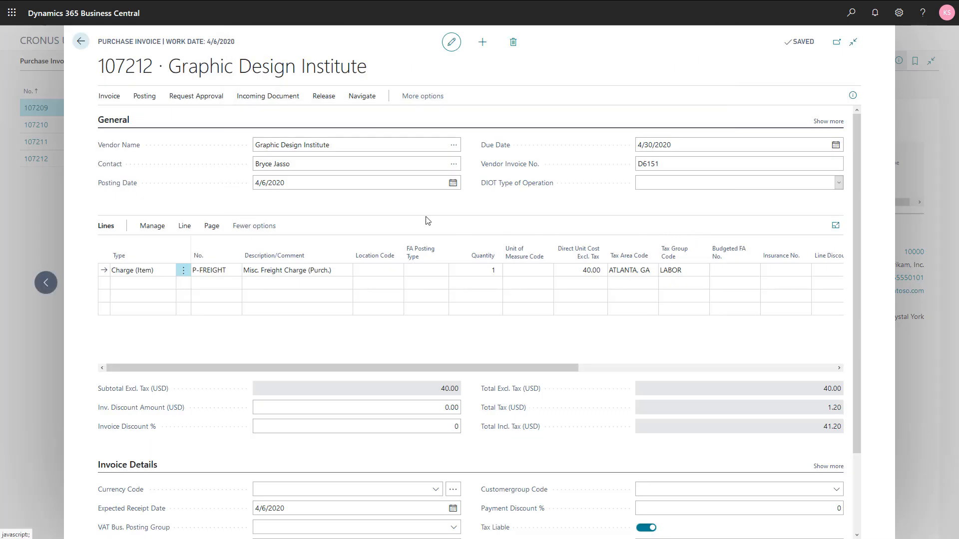
Step: Post the freight purchase invoice and decline opening the posted invoice
{"action": "left_click", "coordinate": [146, 102]}
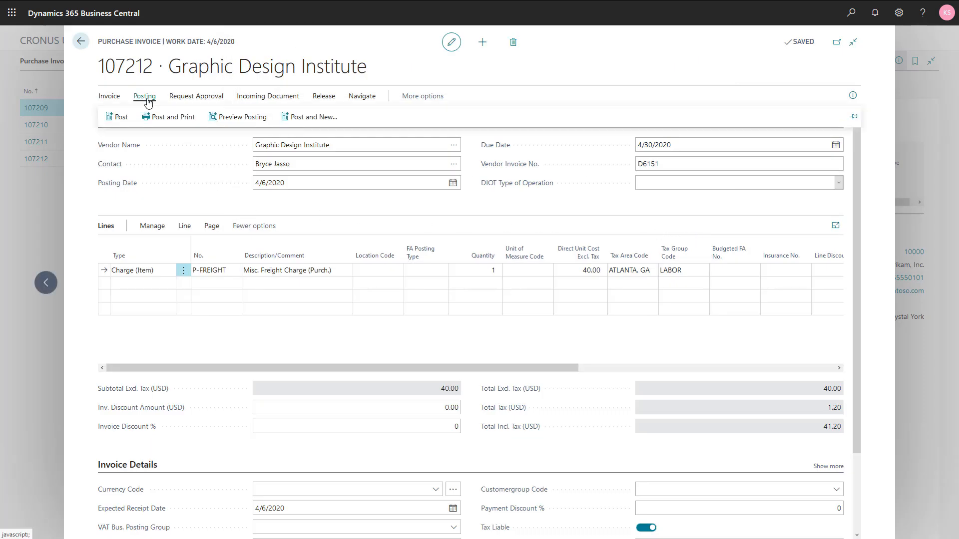
{"action": "left_click", "coordinate": [120, 119]}
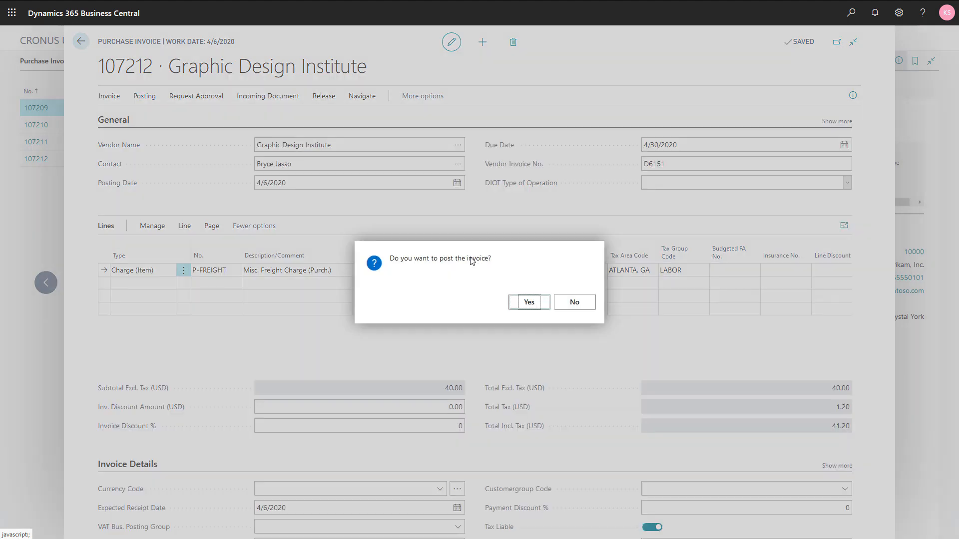
{"action": "left_click", "coordinate": [529, 303]}
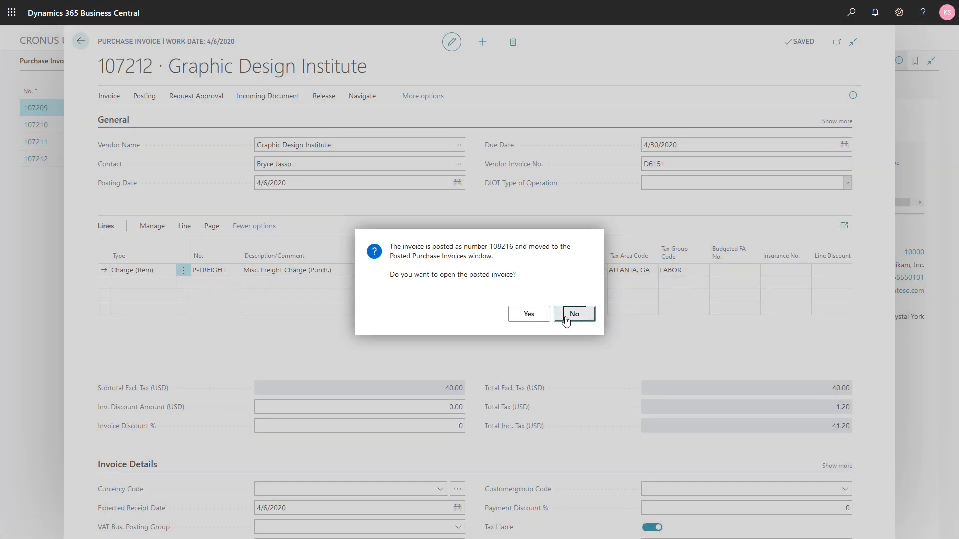
{"action": "left_click", "coordinate": [574, 314]}
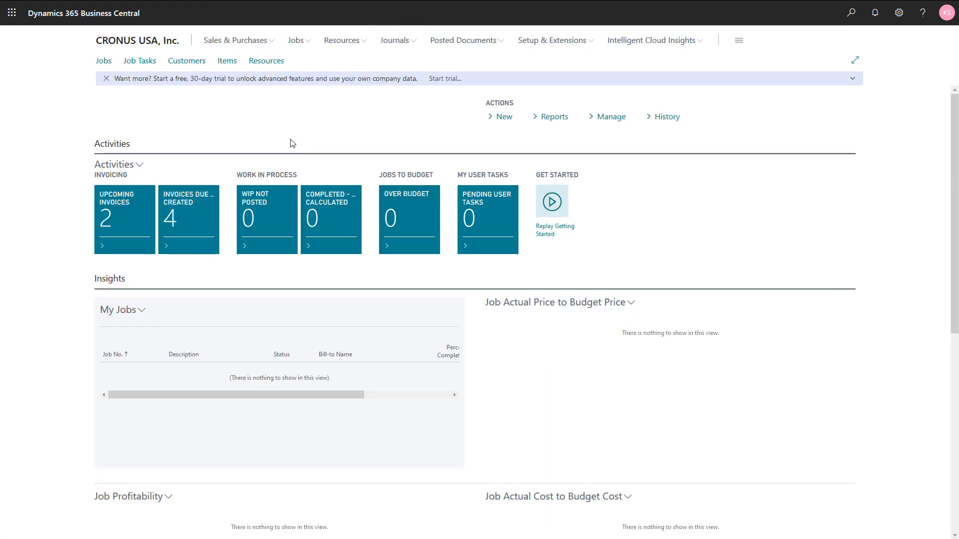
Step: Check the job ledger entries of job JOB00030, New Office Furniture, for the conference table's unit cost, and return to the job list
{"action": "left_click", "coordinate": [104, 61]}
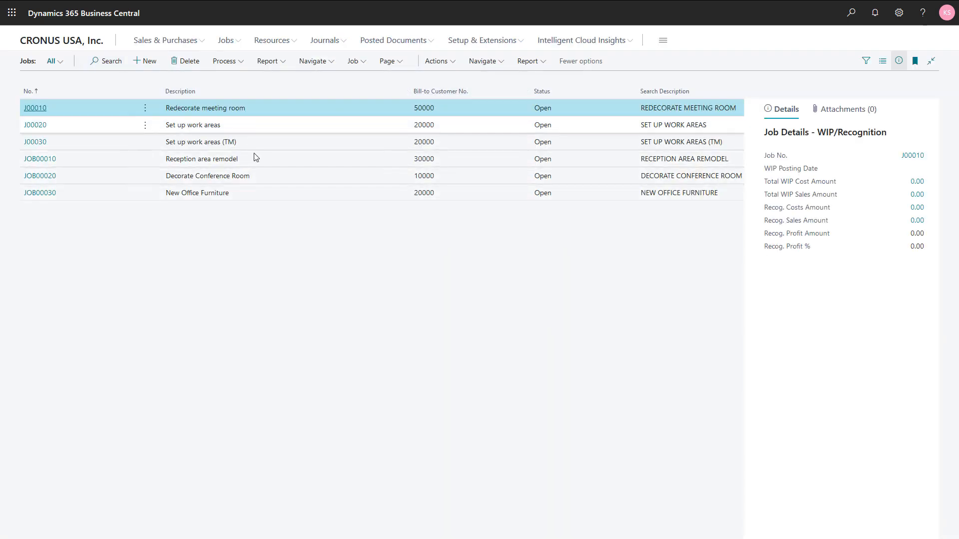
{"action": "left_click", "coordinate": [265, 198]}
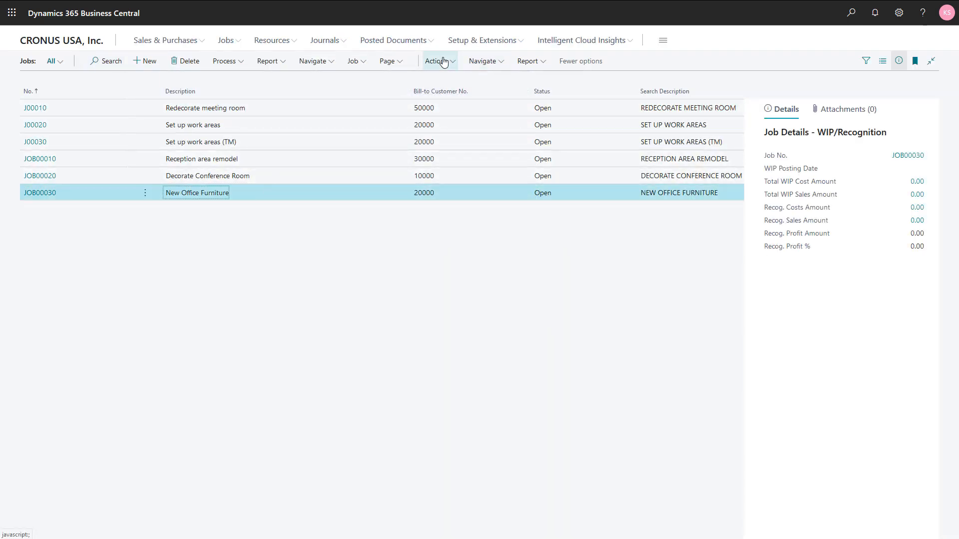
{"action": "left_click", "coordinate": [490, 63]}
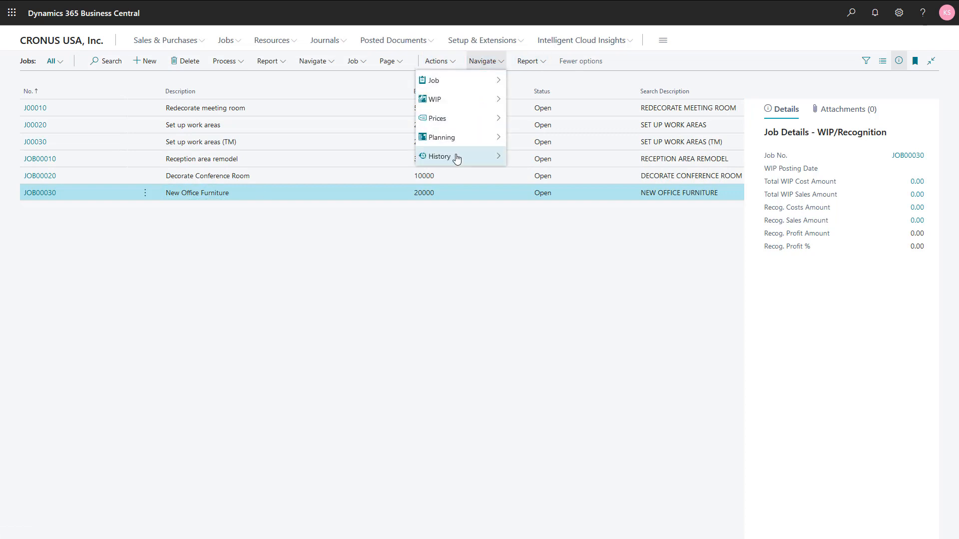
{"action": "mouse_move", "coordinate": [457, 157]}
{"action": "left_click", "coordinate": [537, 157]}
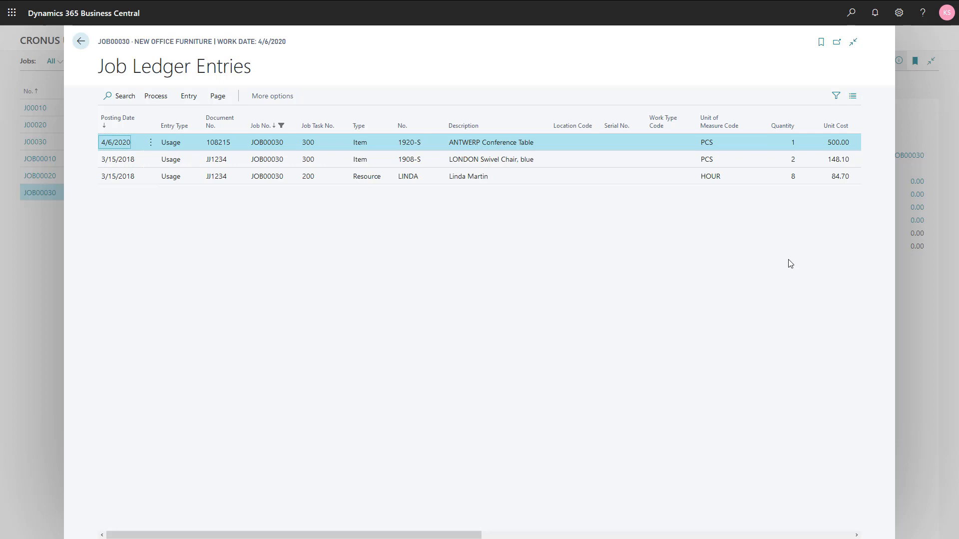
{"action": "key", "text": "Escape"}
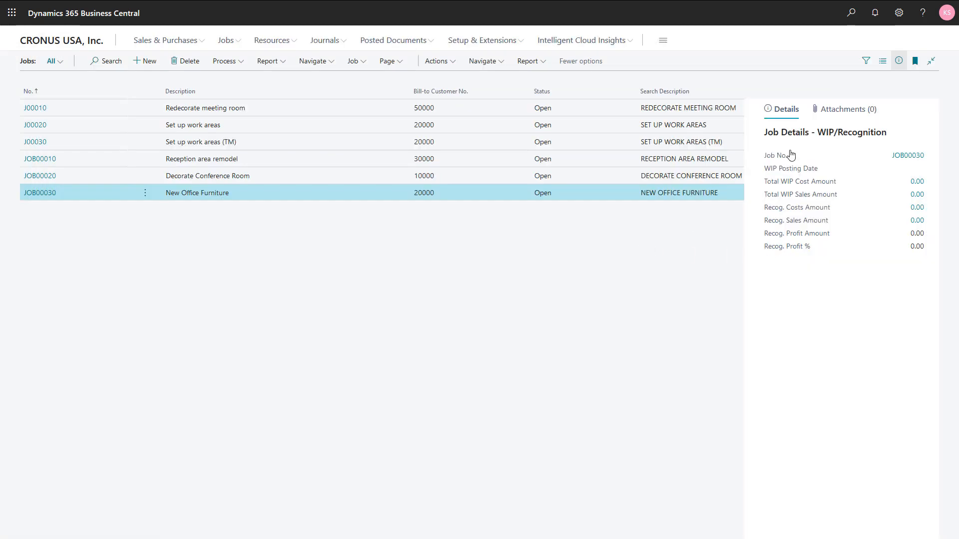
Step: Find and run the Update Job Item Cost task for all jobs without filters, and close the completion message
{"action": "left_click", "coordinate": [851, 13]}
{"action": "type", "text": "up"}
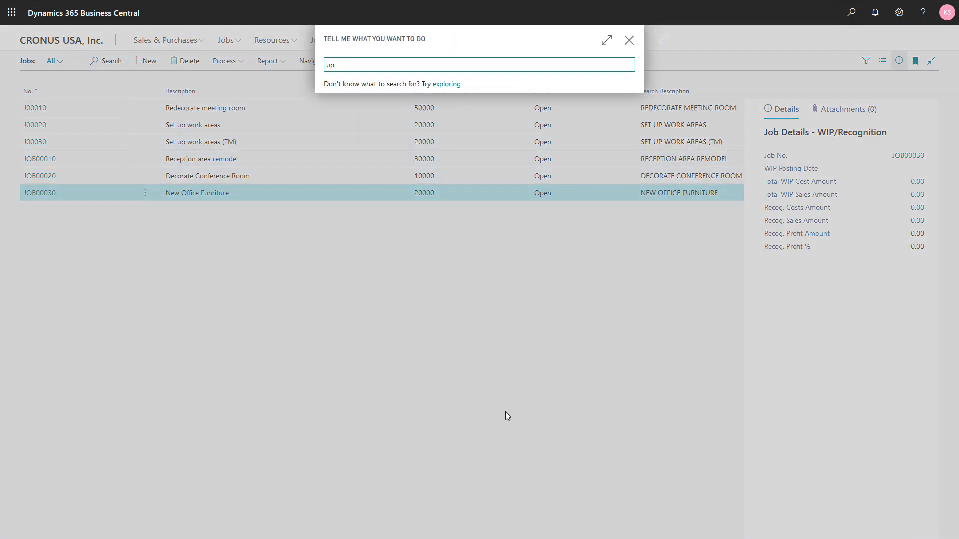
{"action": "type", "text": "da it"}
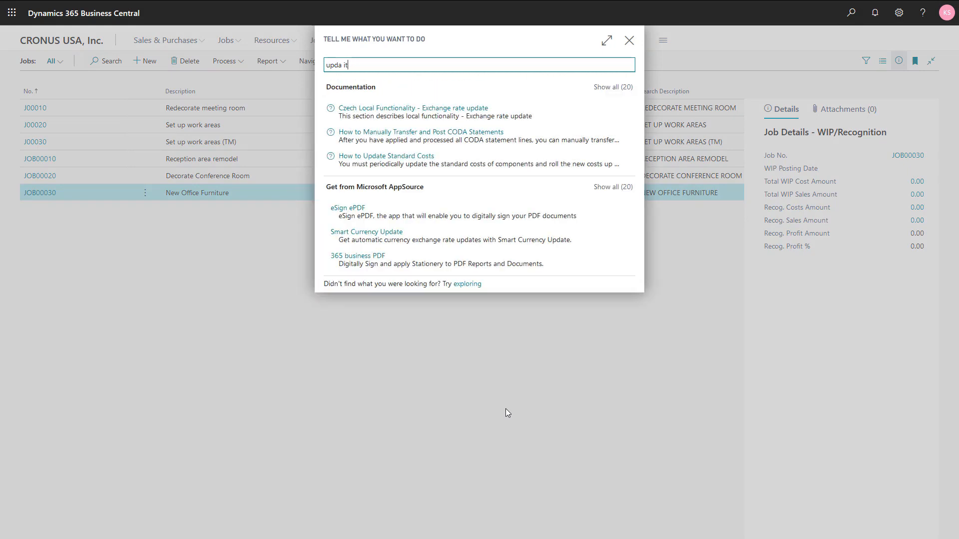
{"action": "type", "text": "me"}
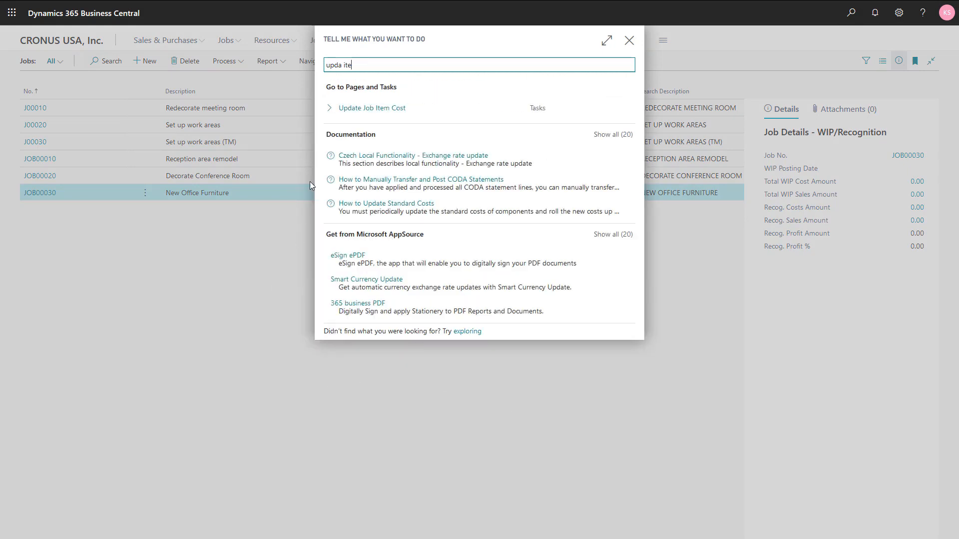
{"action": "key", "text": "Down"}
{"action": "key", "text": "Down"}
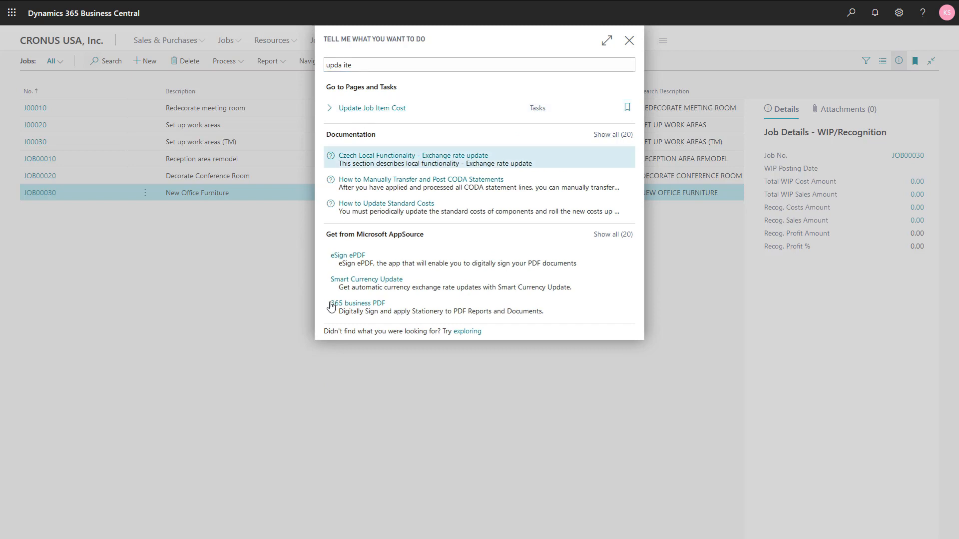
{"action": "key", "text": "Up"}
{"action": "key", "text": "Return"}
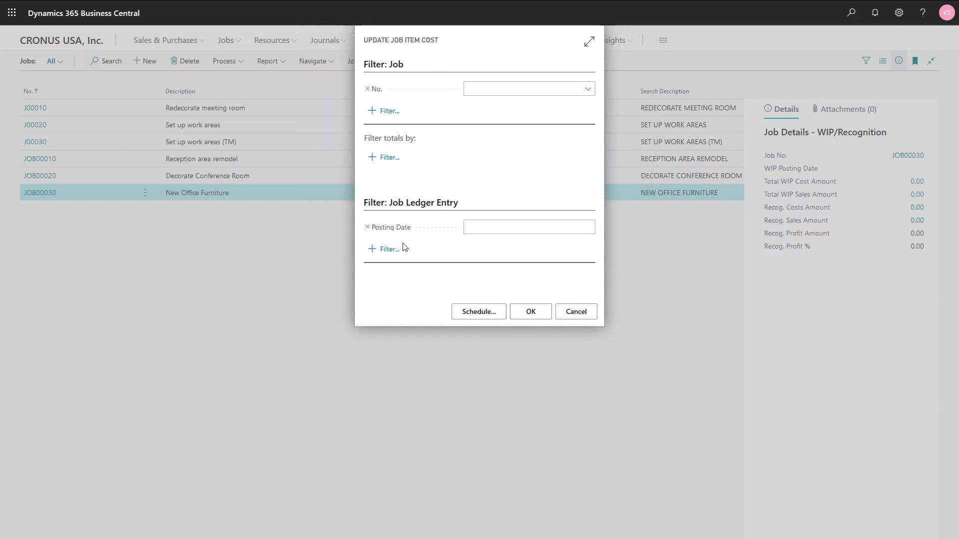
{"action": "left_click", "coordinate": [530, 313]}
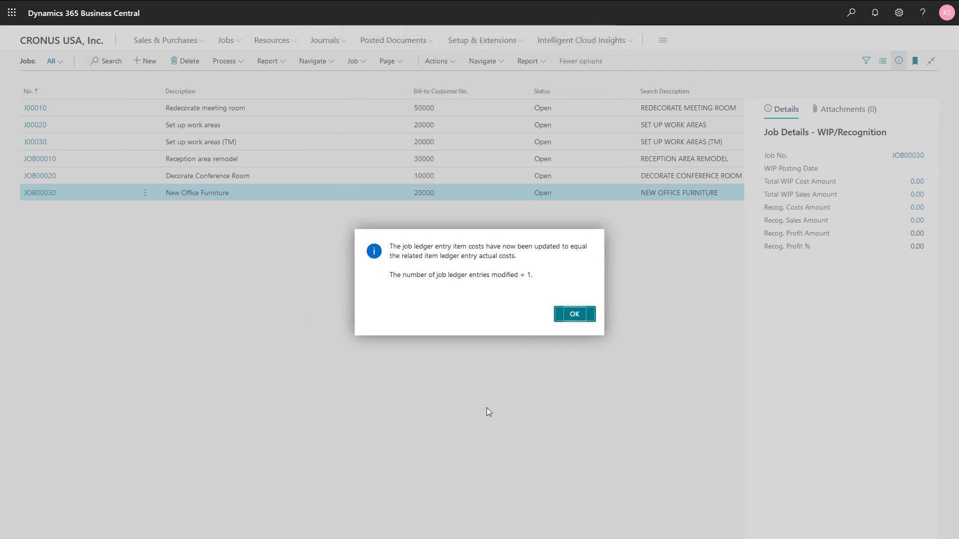
{"action": "left_click", "coordinate": [576, 315]}
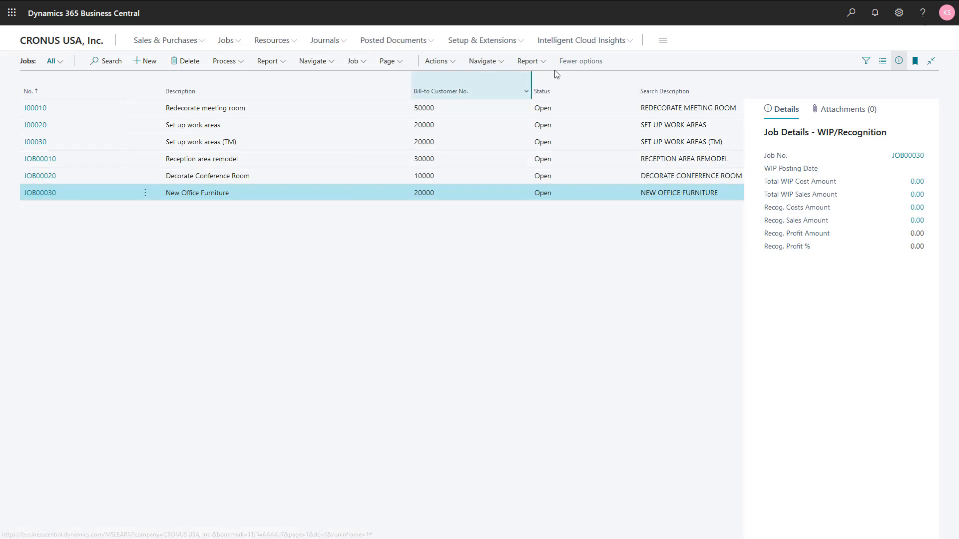
Step: Open the job ledger entries of job JOB00030, New Office Furniture, to check the conference table's updated unit cost
{"action": "left_click", "coordinate": [477, 67]}
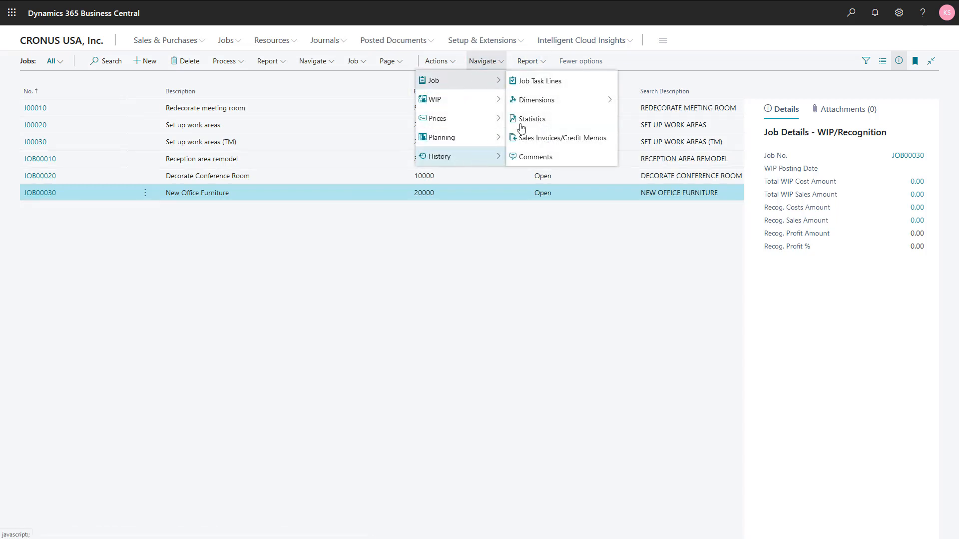
{"action": "mouse_move", "coordinate": [461, 159]}
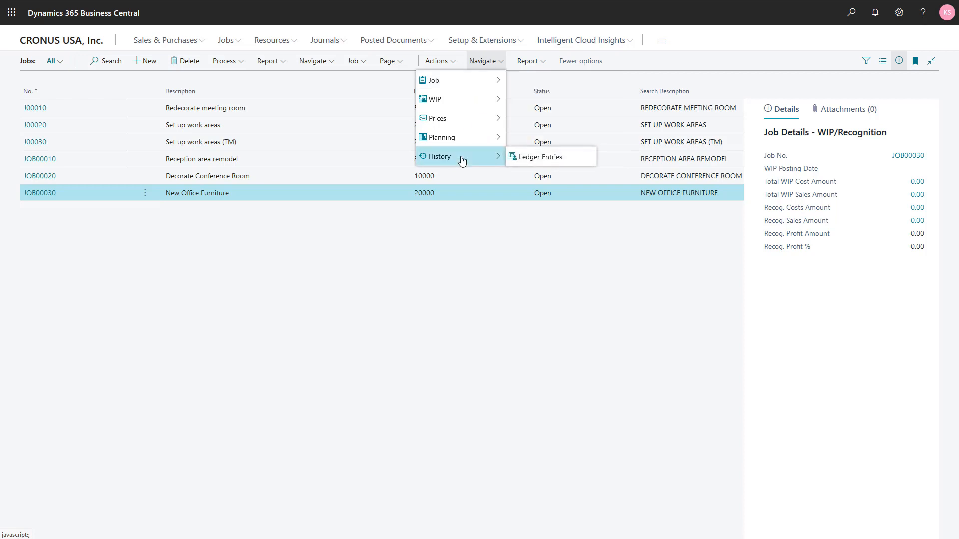
{"action": "left_click", "coordinate": [537, 158]}
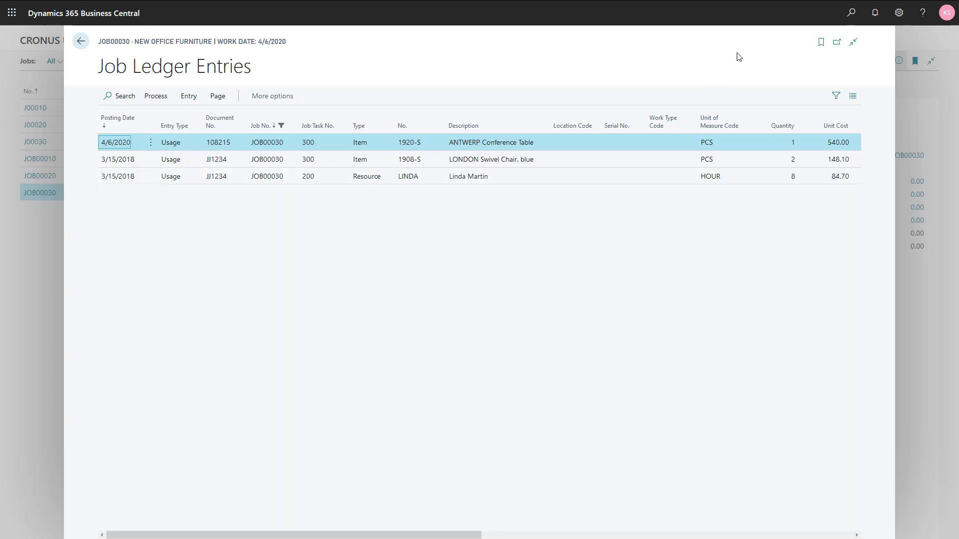
Step: Find the Jobs Setup page and turn on Automatic Update Job Item Cost
{"action": "left_click", "coordinate": [851, 13]}
{"action": "type", "text": "jo"}
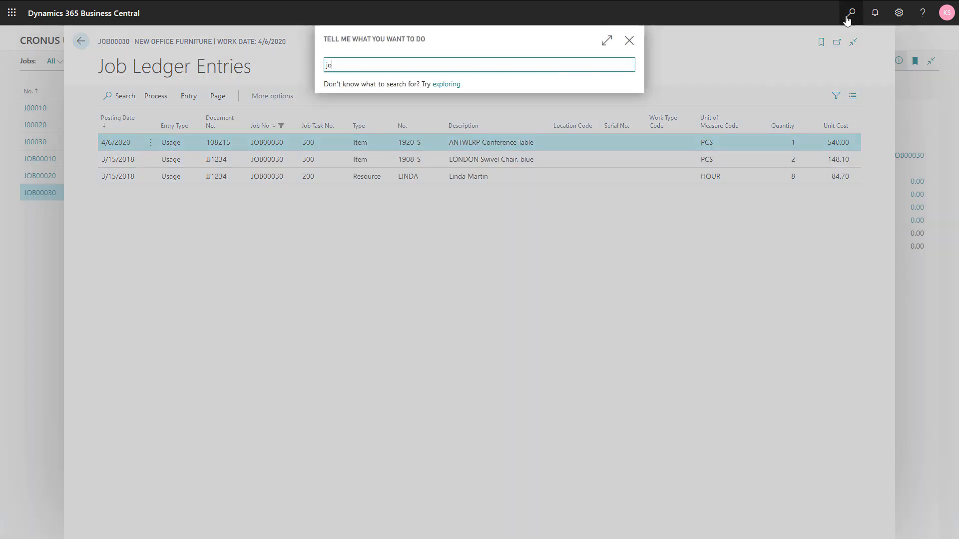
{"action": "type", "text": "bs set"}
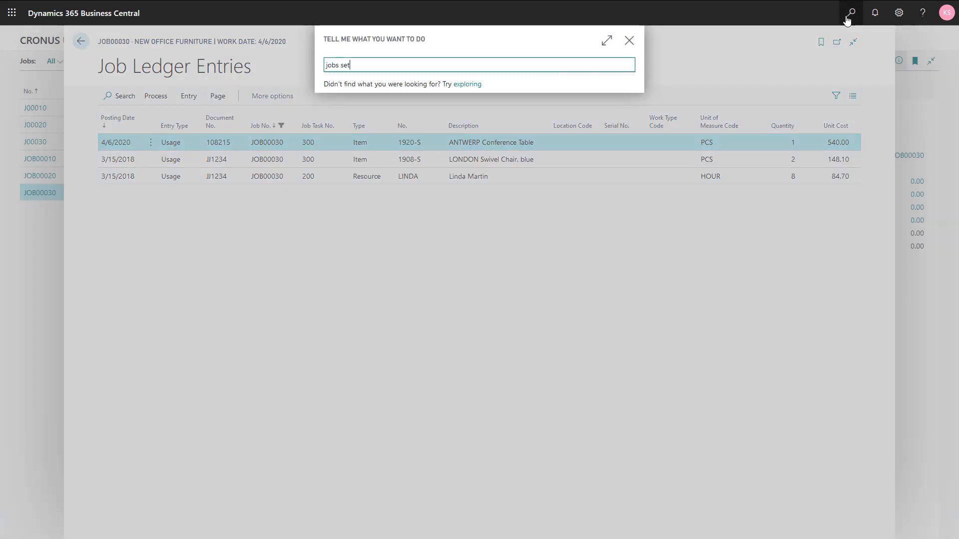
{"action": "left_click", "coordinate": [355, 160]}
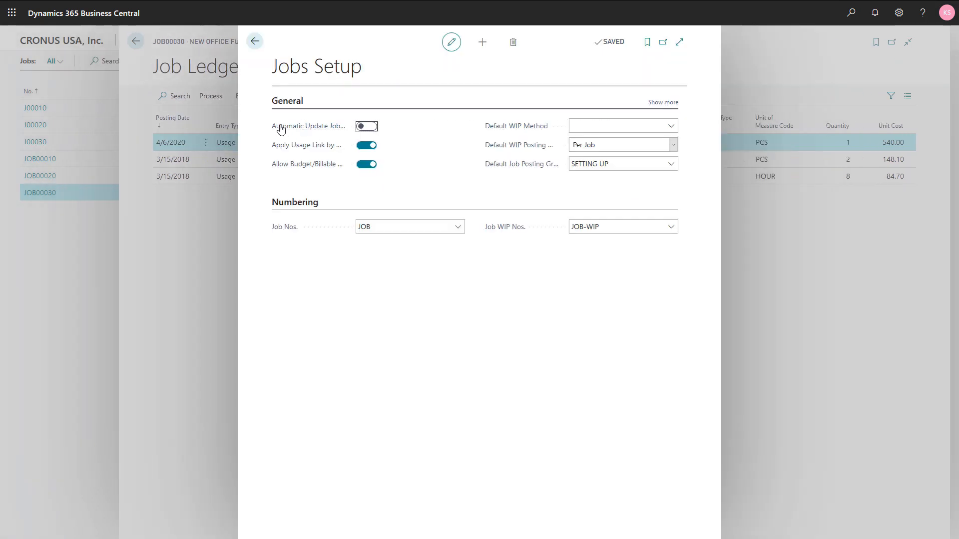
{"action": "mouse_move", "coordinate": [286, 129]}
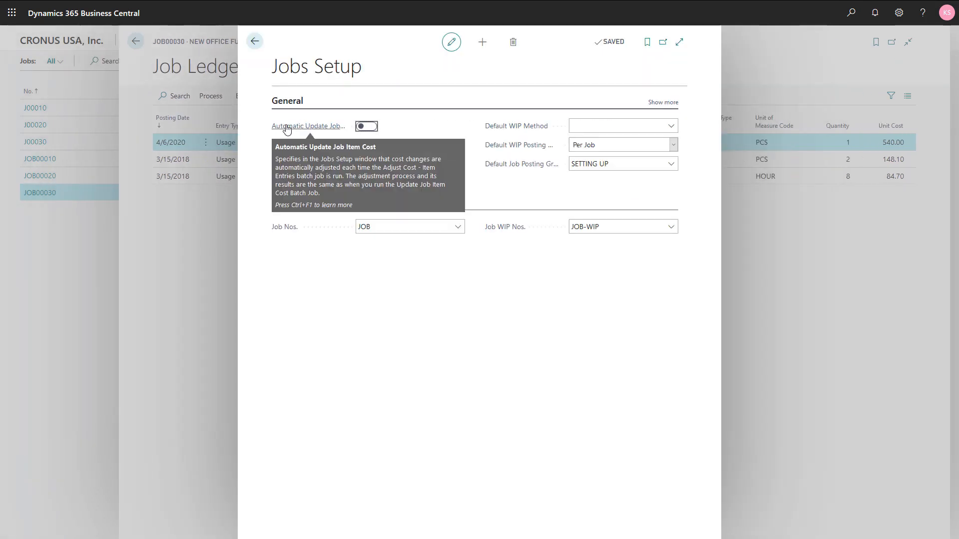
{"action": "left_click", "coordinate": [361, 128]}
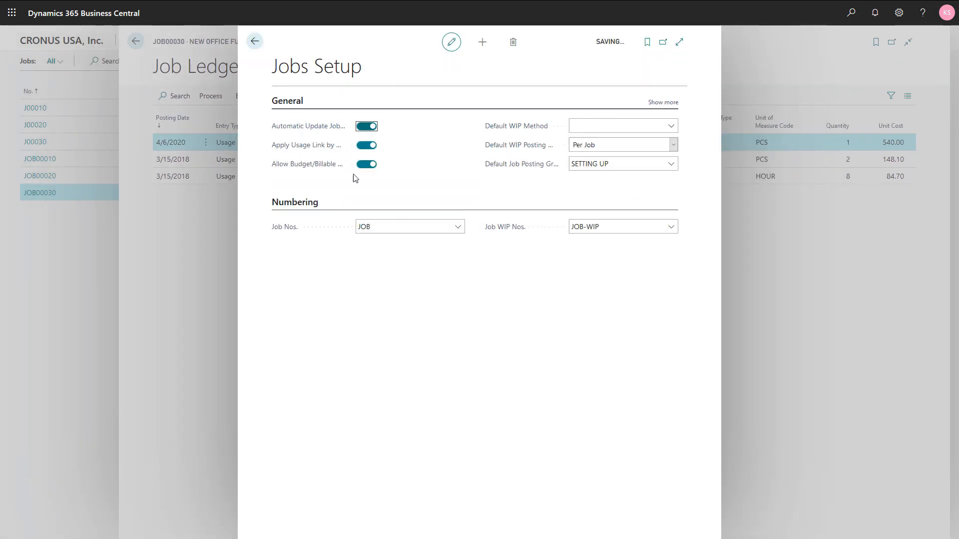